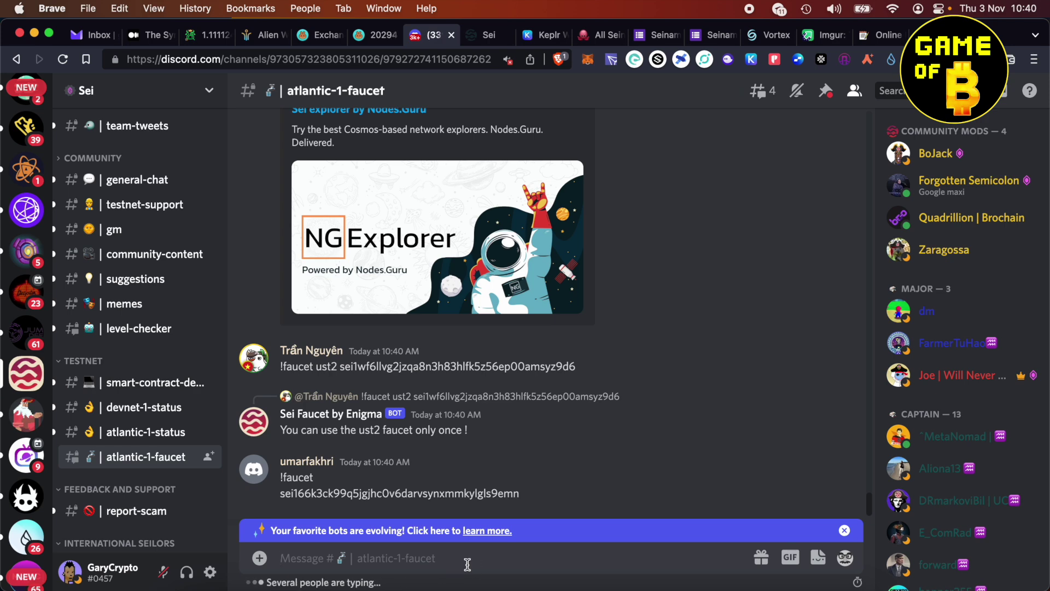
- Draft '!faucet' followed by the pasted Sei wallet address, and check the Keplr wallet
text(!faucet)
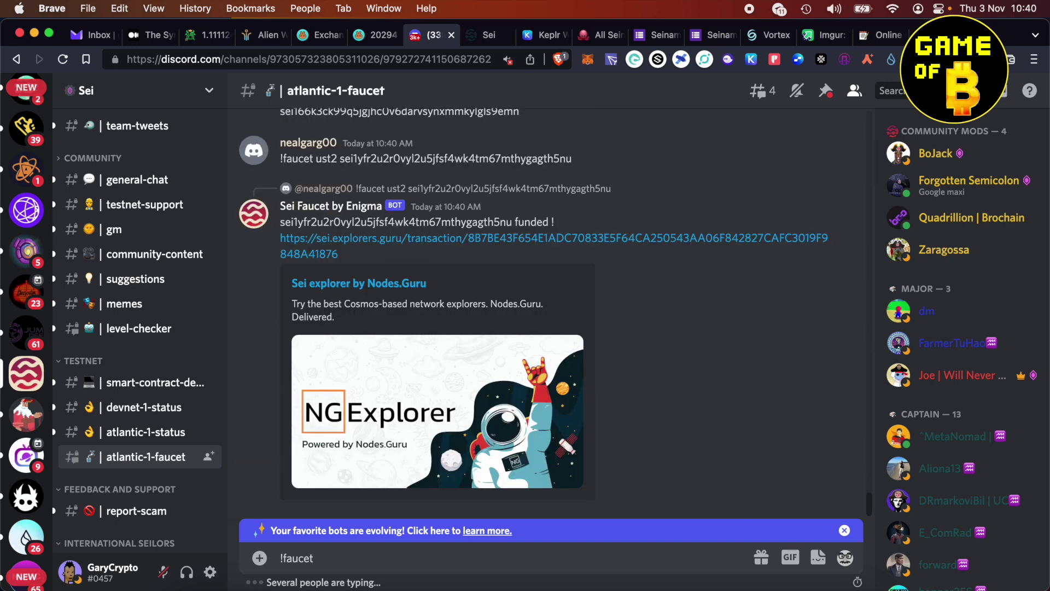
text(sei1nwv7qd53e6pztcfdccyjmcxh880ezvg54nryea)
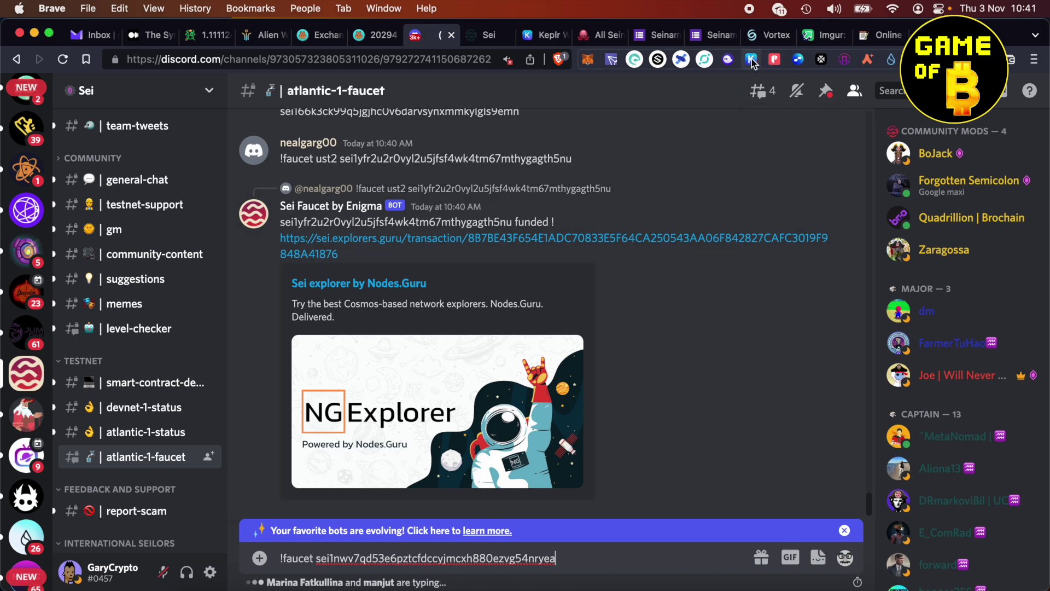
click(753, 60)
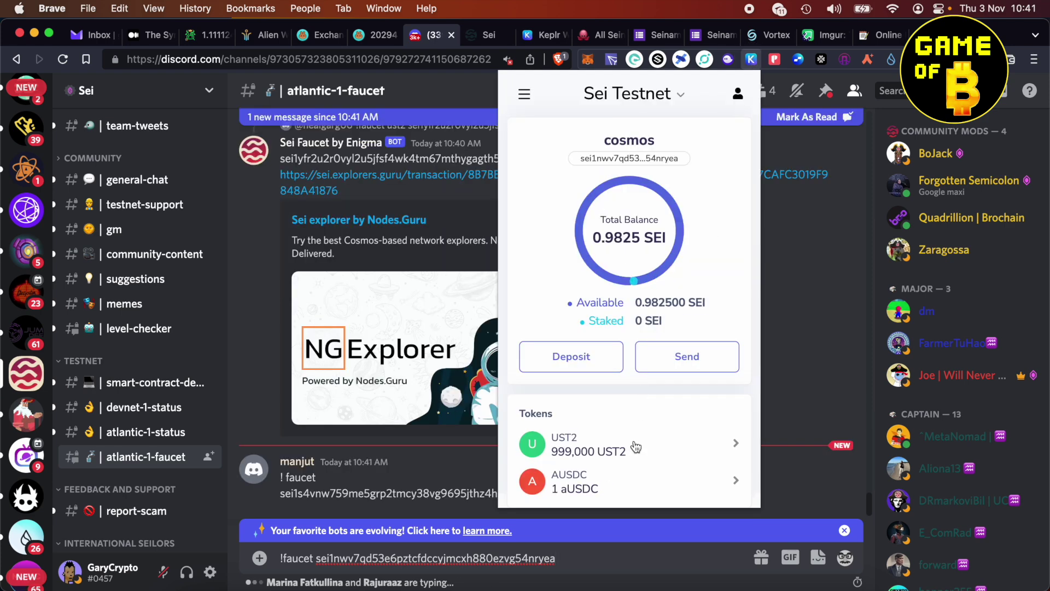
scroll(615, 454, down, 1)
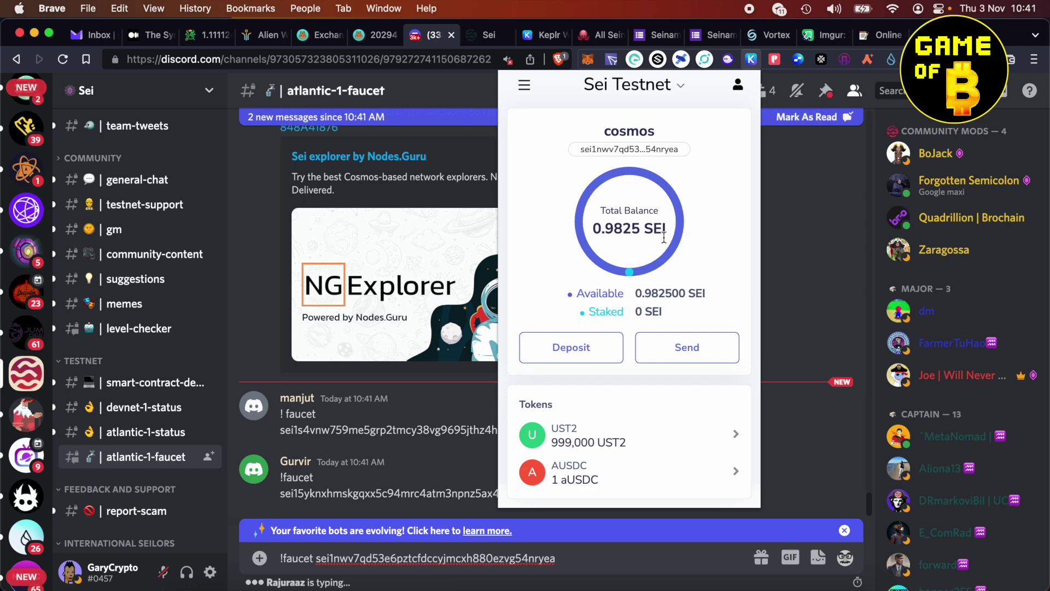
click(411, 565)
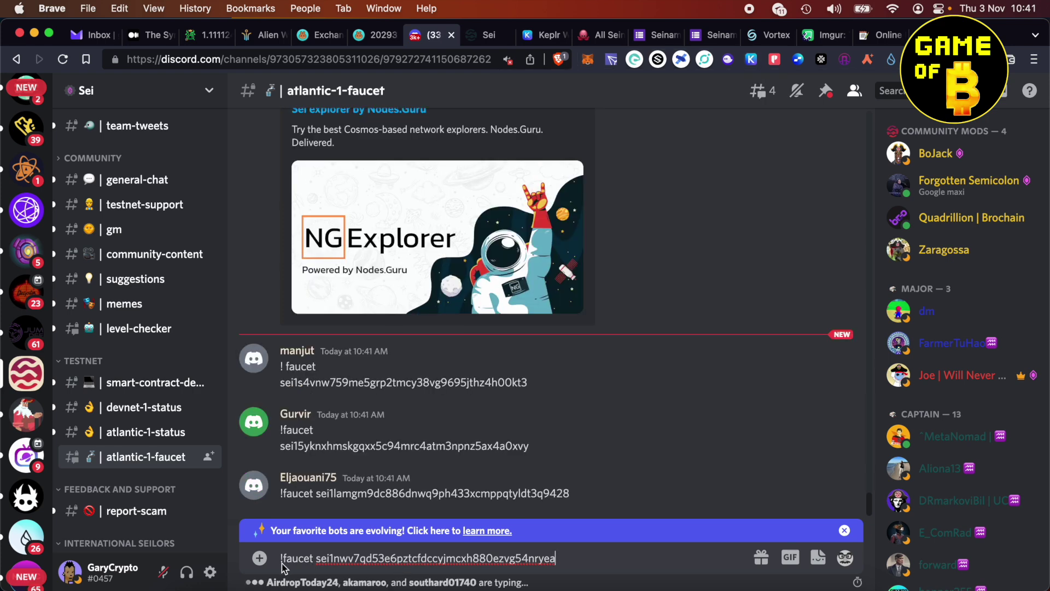
- Insert 'ust2' before the address; confirm the wallet holds 0.9825 SEI and 999,000 UST2
click(317, 558)
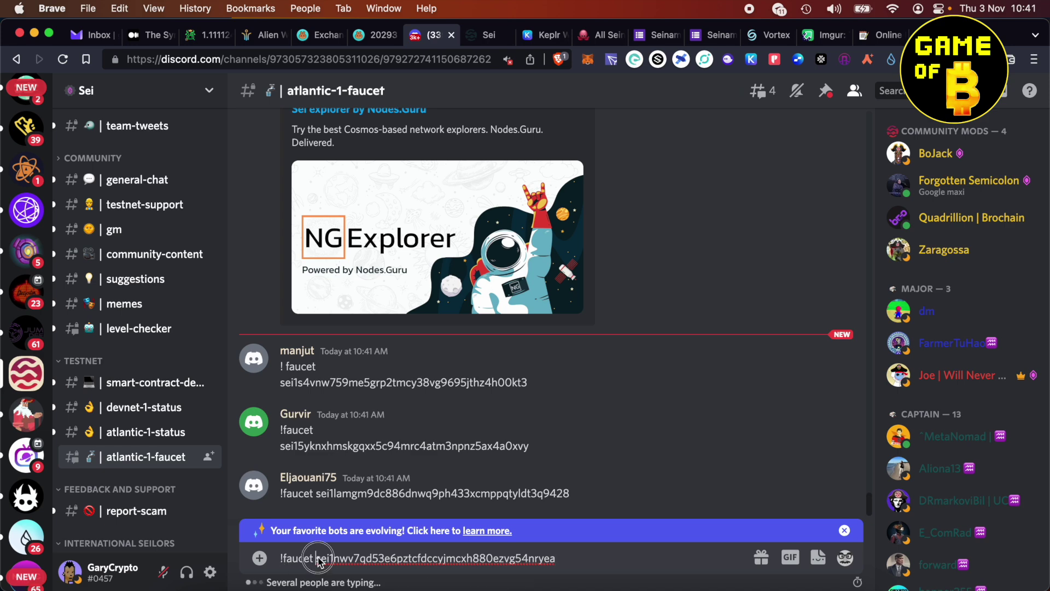
text(ust2)
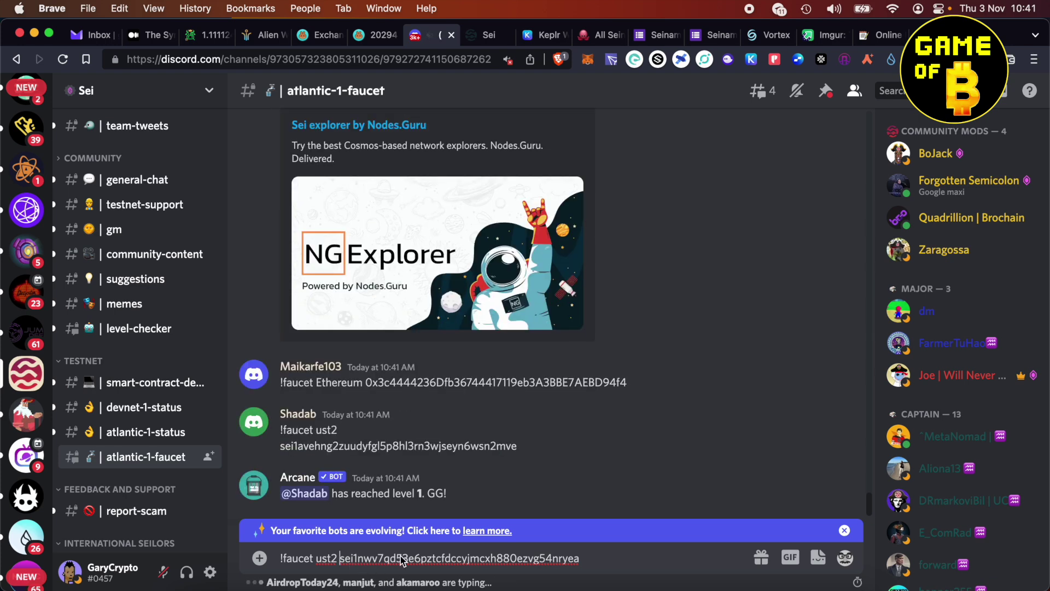
click(751, 59)
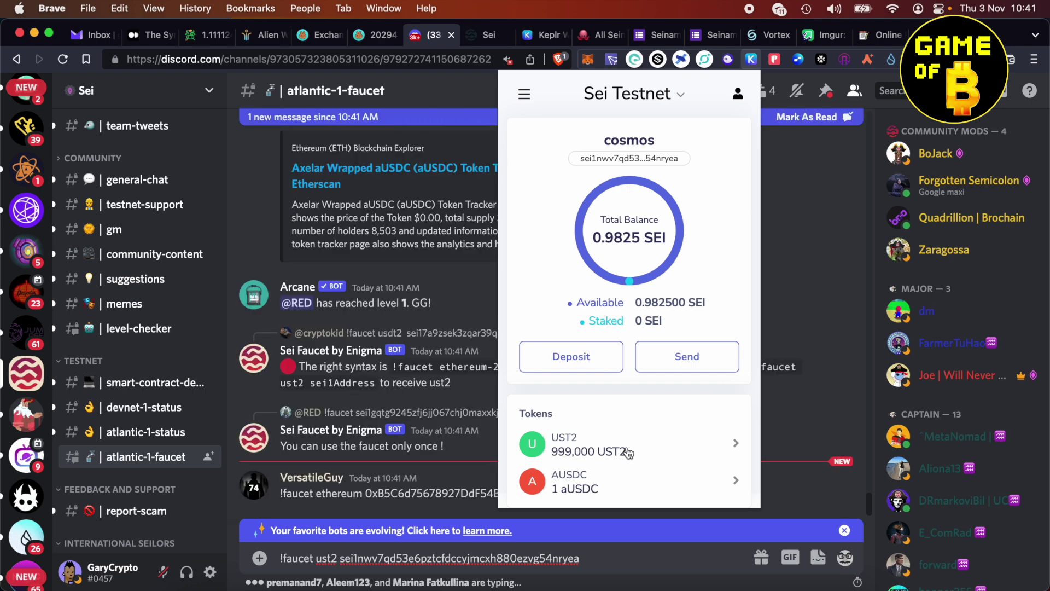
click(802, 252)
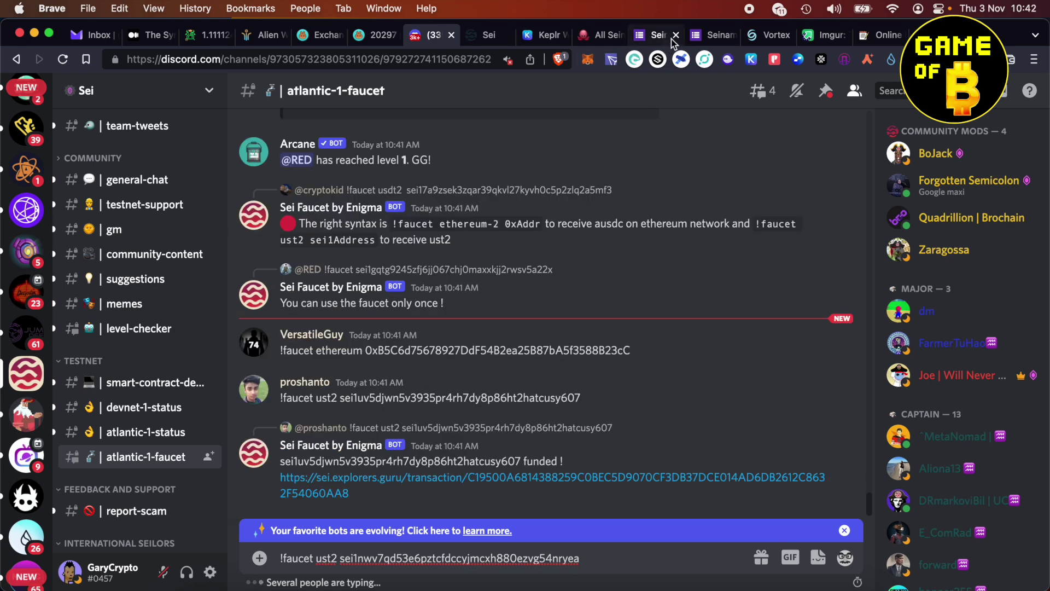
- Scroll through the Seinami registration form fields down to Submit, then go back to the Notion missions page
click(708, 35)
scroll(597, 402, up, 5)
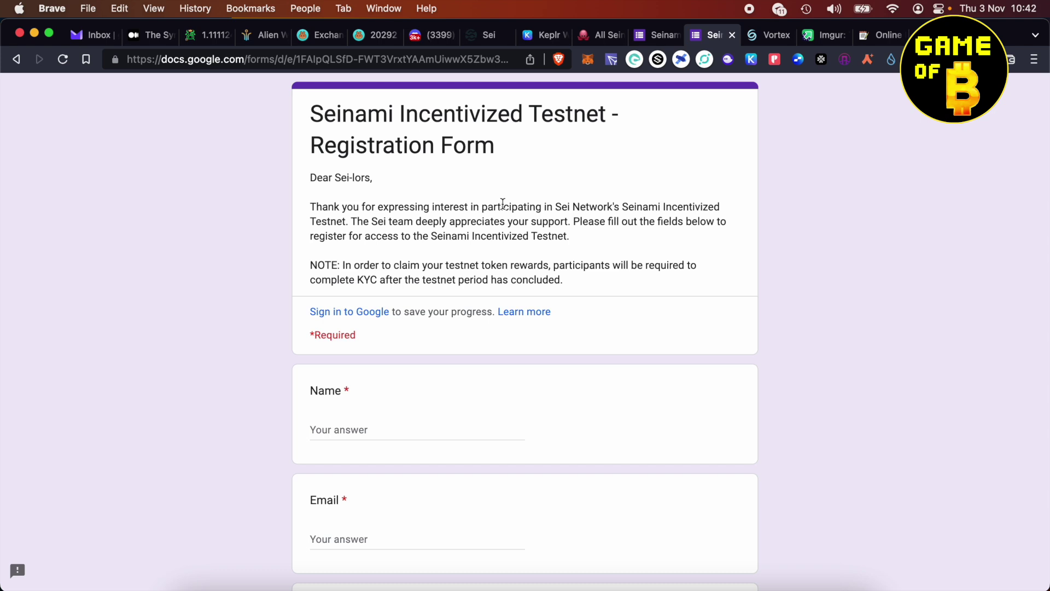
scroll(436, 317, down, 3)
scroll(436, 316, down, 6)
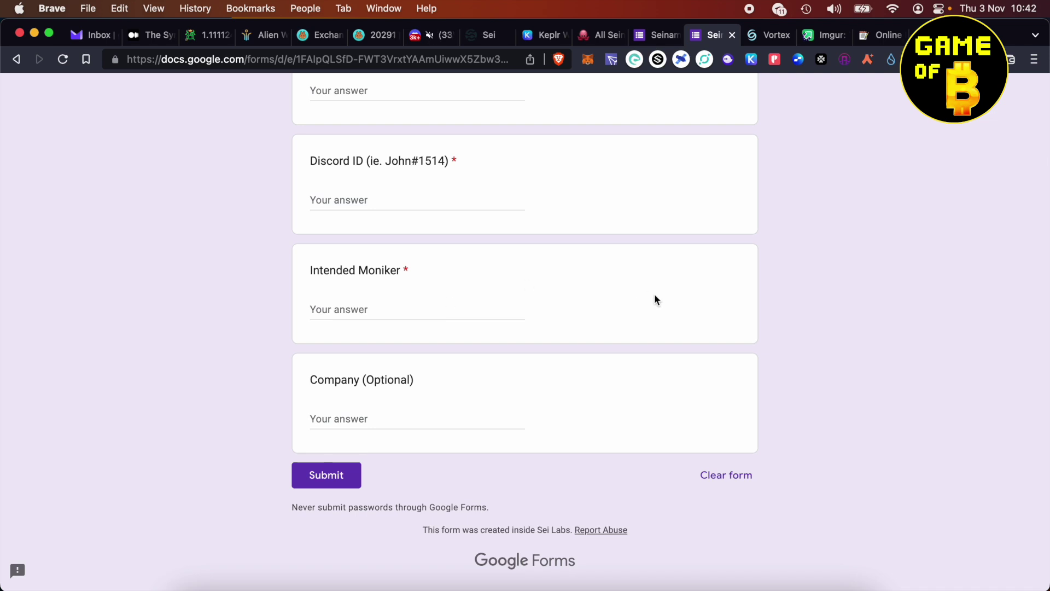
key(ctrl+shift+Tab)
key(ctrl+shift+Tab)
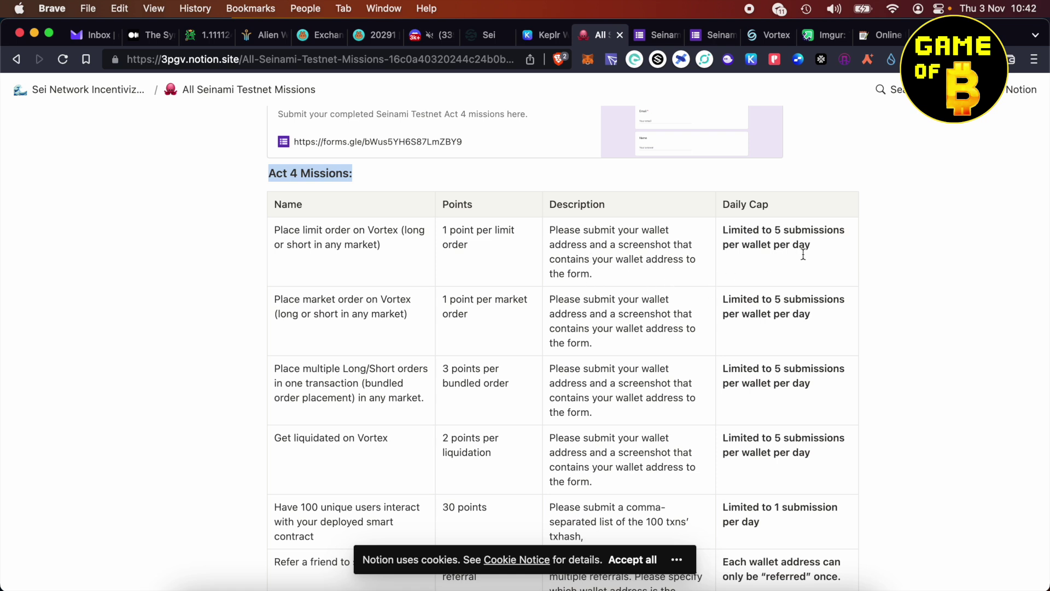
drag(443, 230, 502, 251)
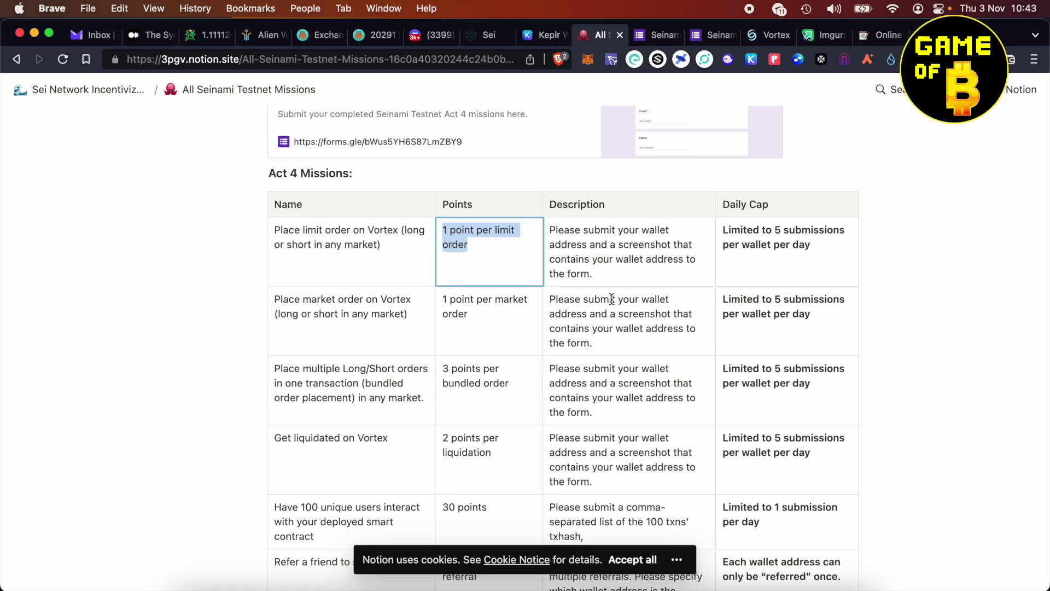
click(611, 298)
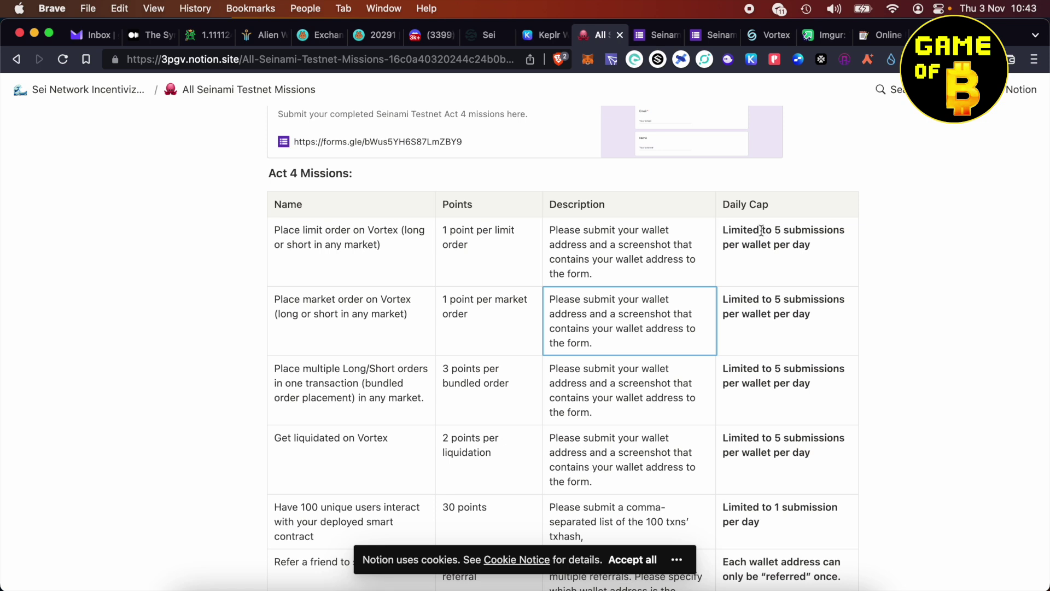
drag(817, 244, 724, 233)
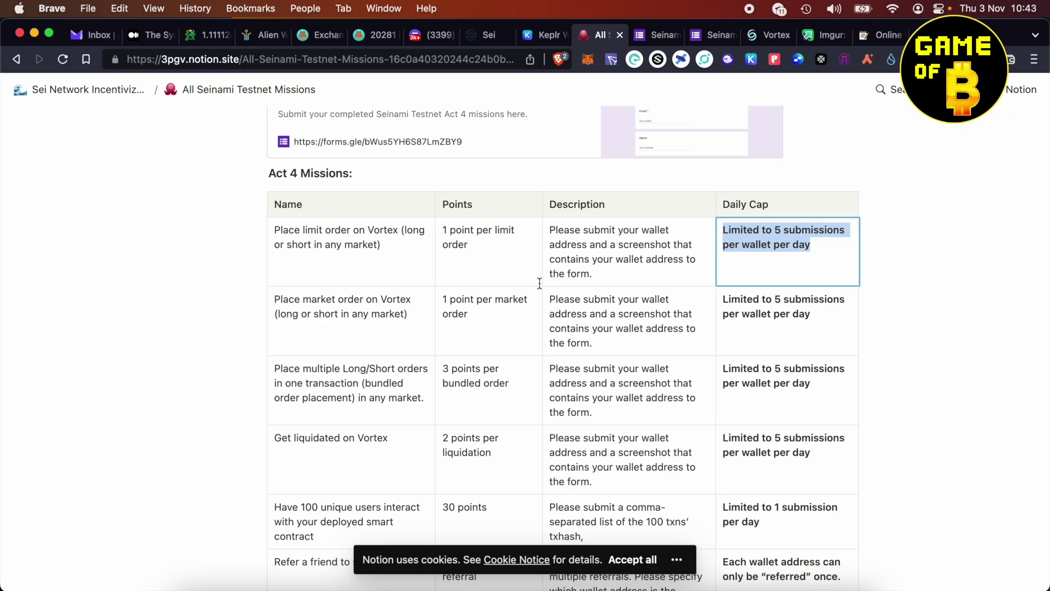
- Select 'Place 5 market order on Vortex' under Which mission? in the Act 4 form
click(658, 35)
scroll(608, 317, up, 15)
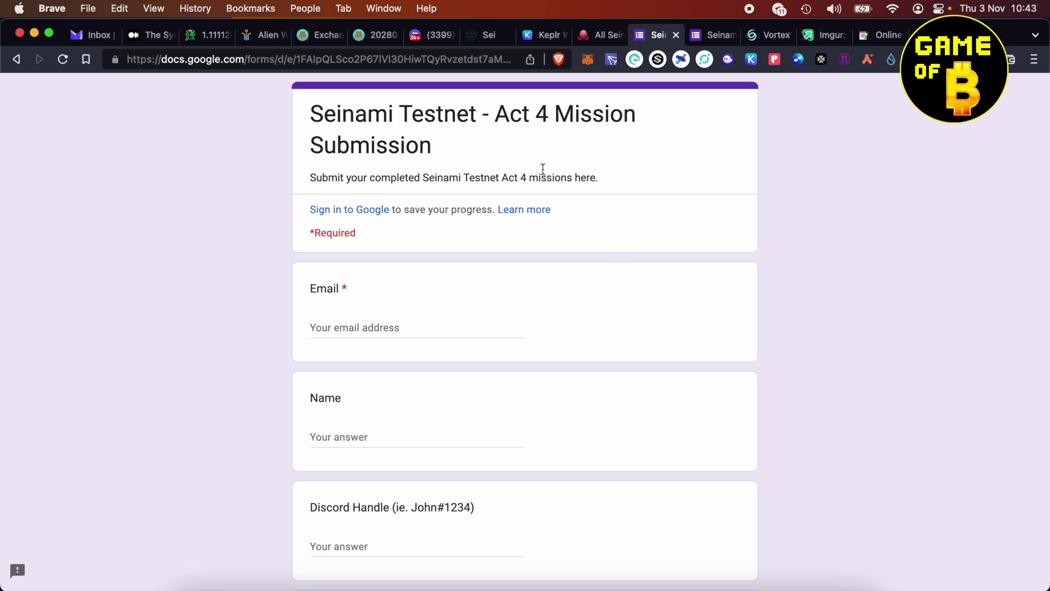
scroll(604, 287, down, 6)
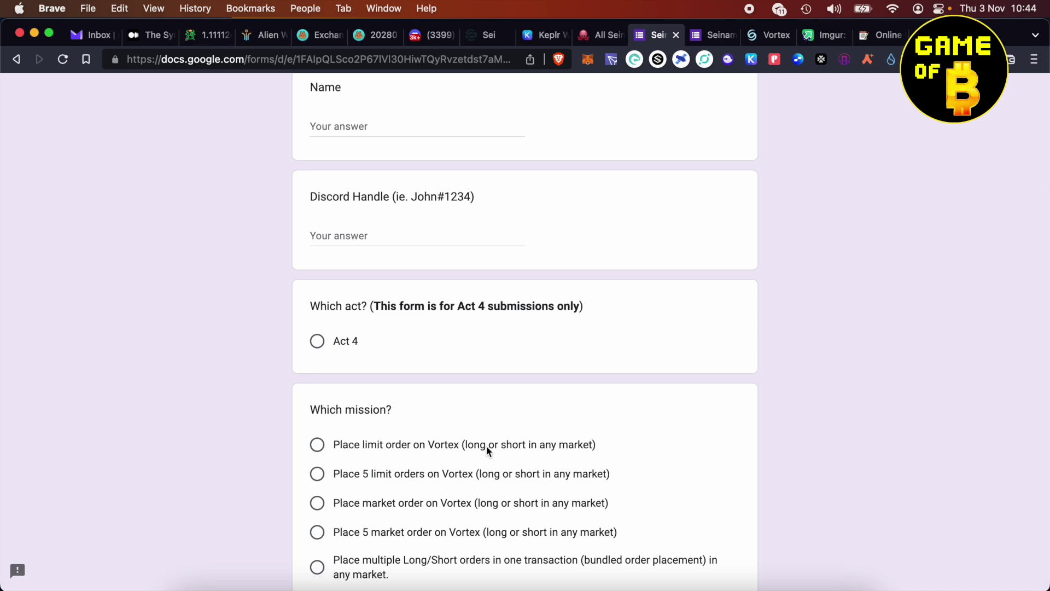
scroll(486, 446, down, 5)
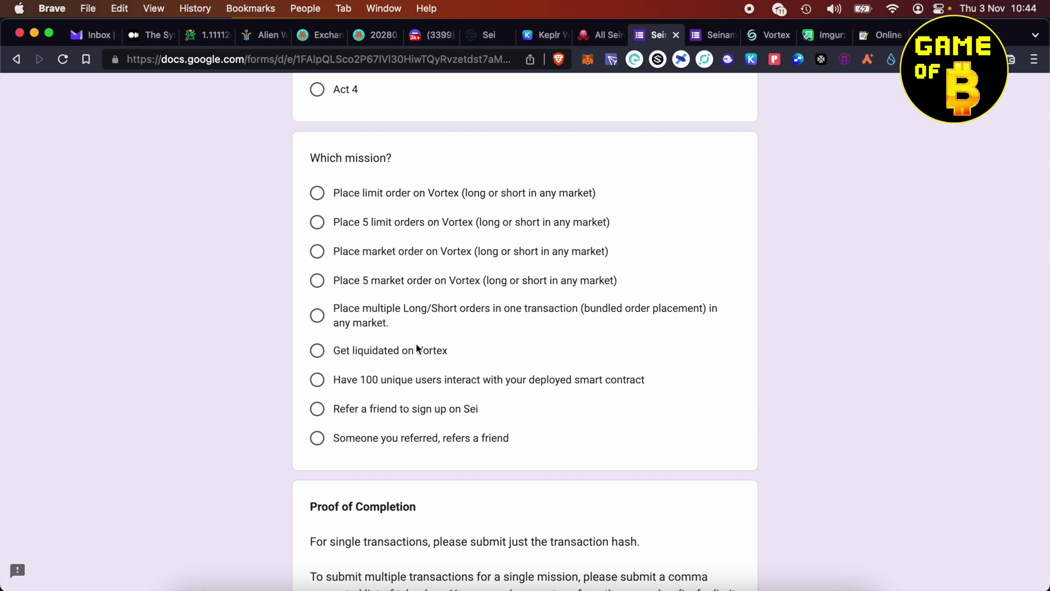
scroll(416, 343, up, 1)
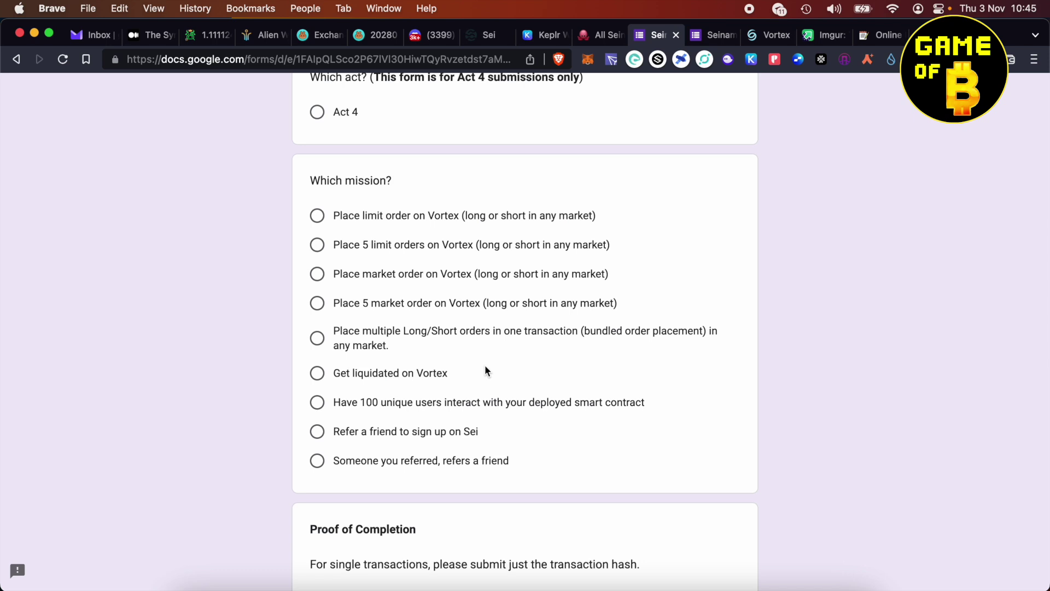
click(381, 249)
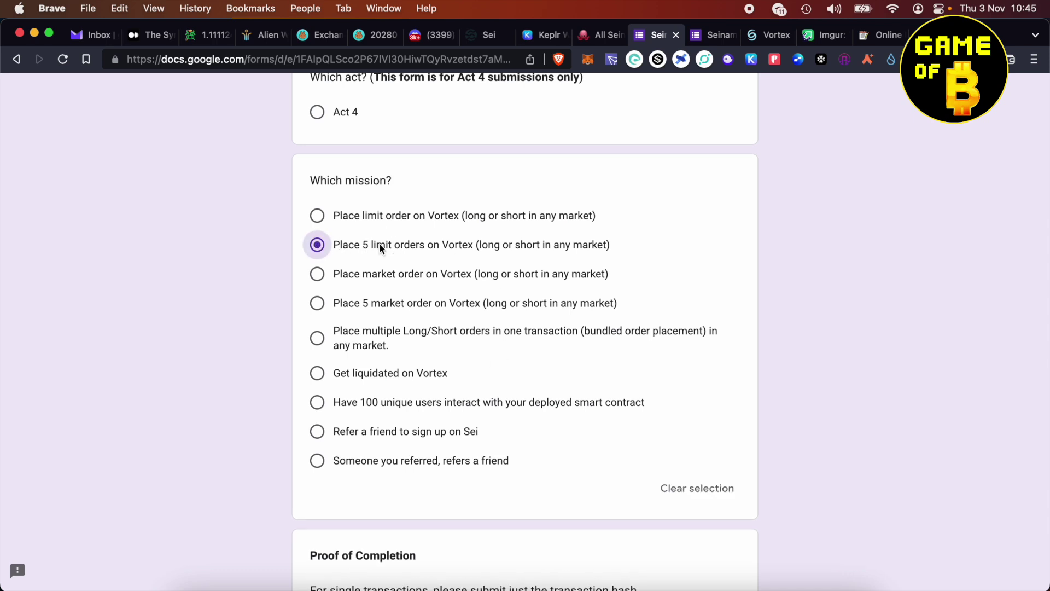
click(395, 302)
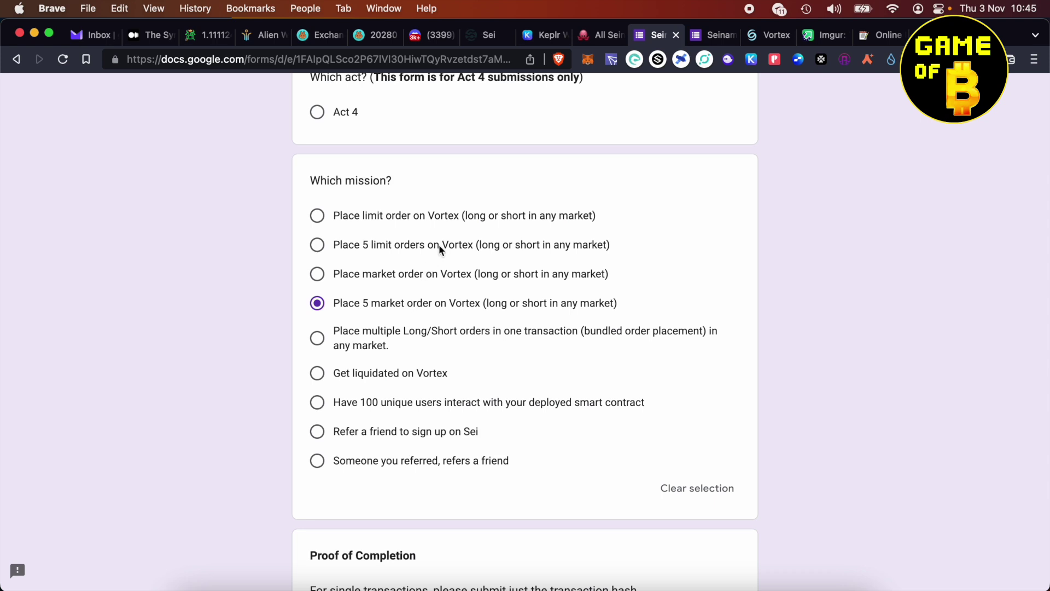
- Deposit 10000 UST2 into the Vortex account and approve the transaction in Keplr
click(769, 34)
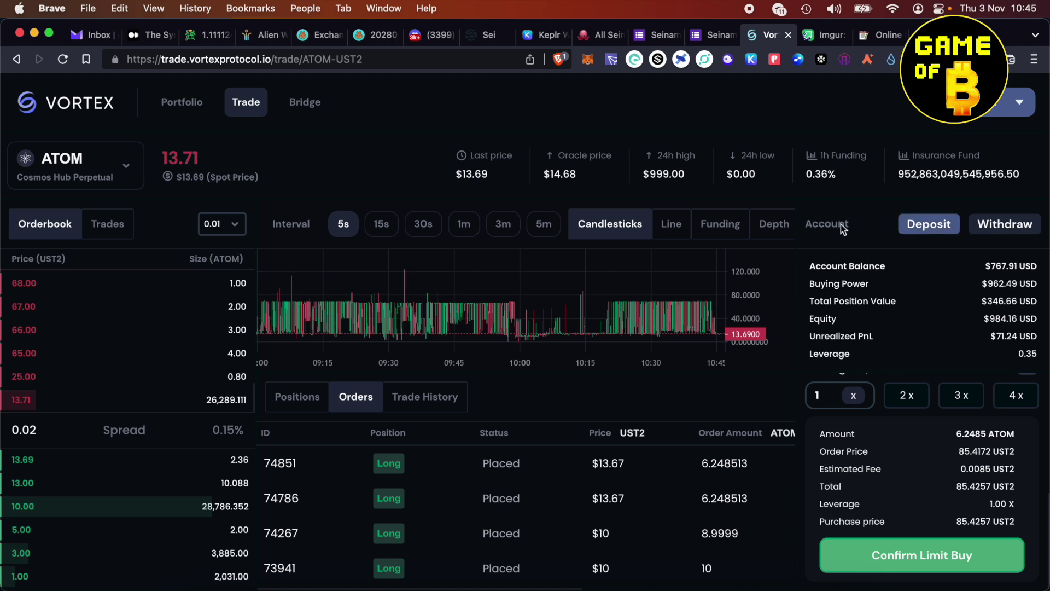
click(751, 59)
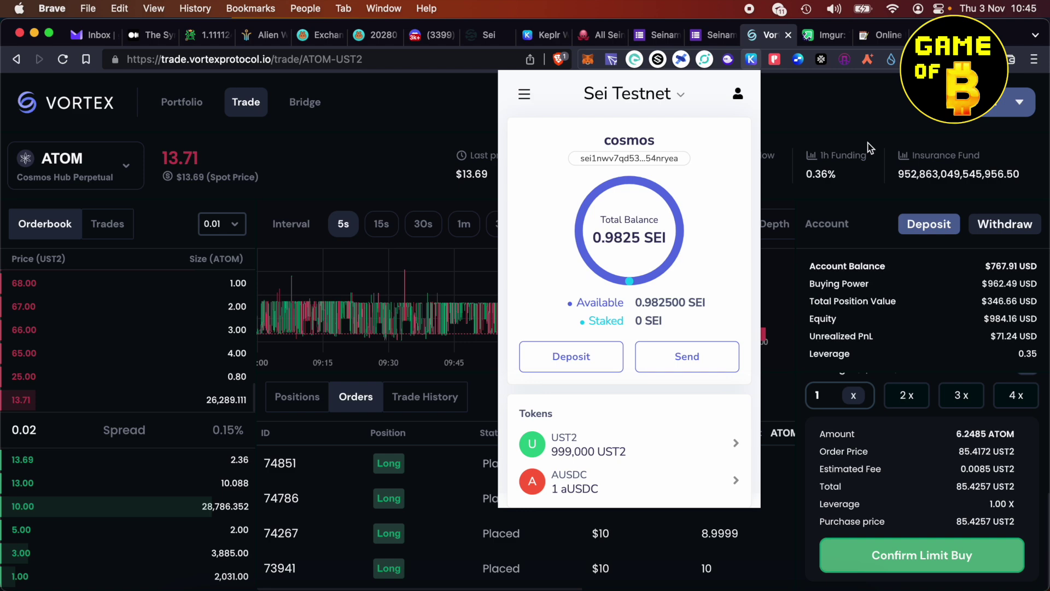
click(860, 189)
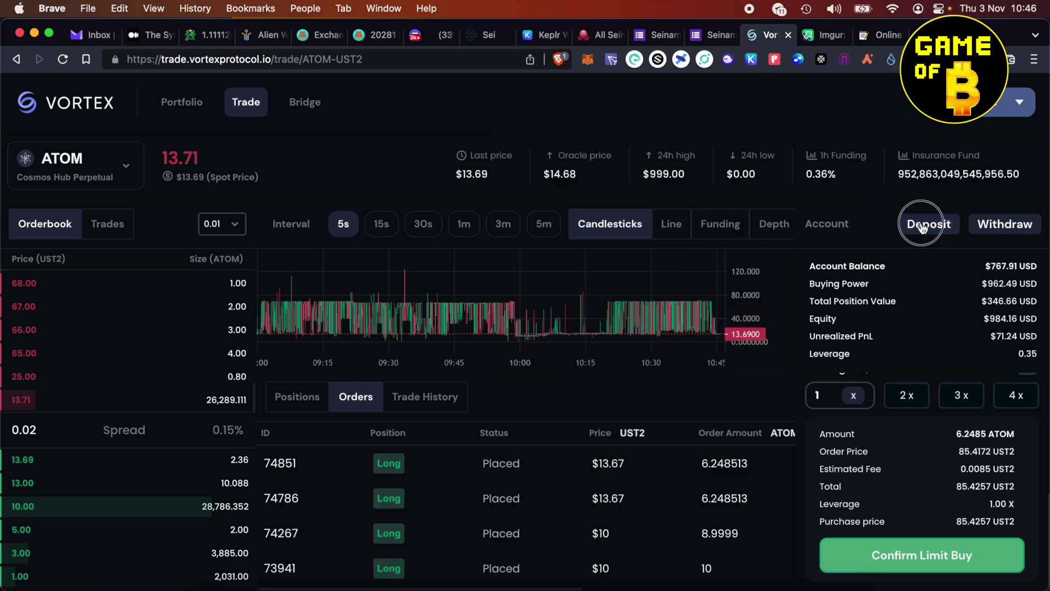
click(923, 224)
click(475, 365)
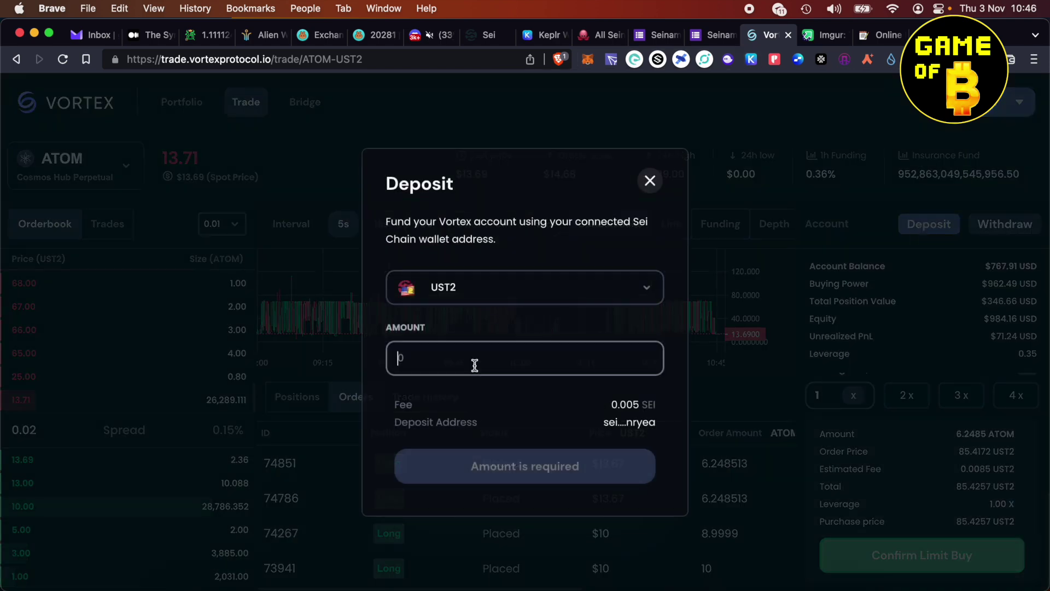
text(10)
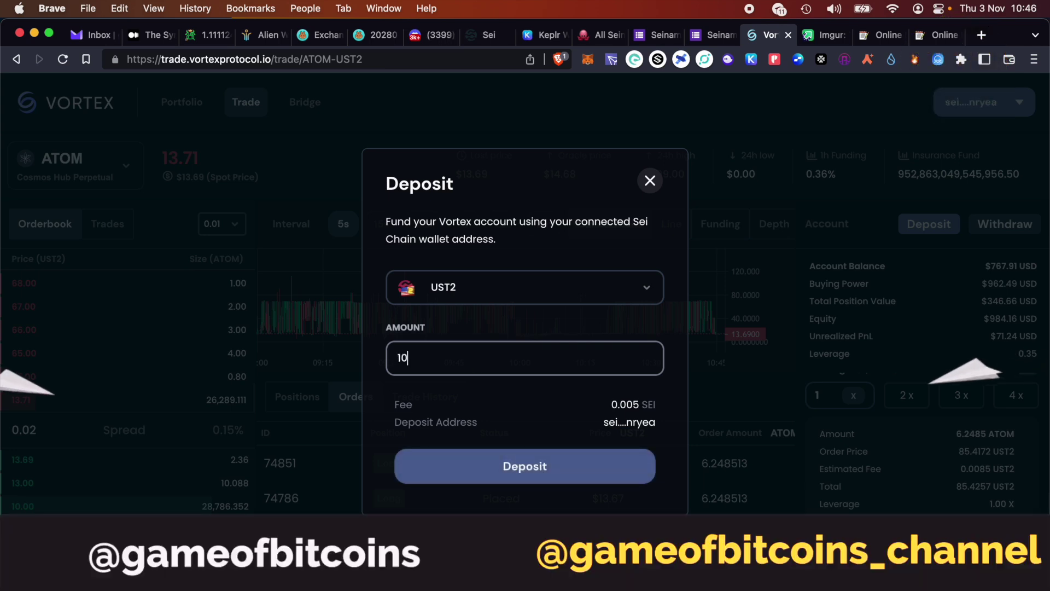
text(000)
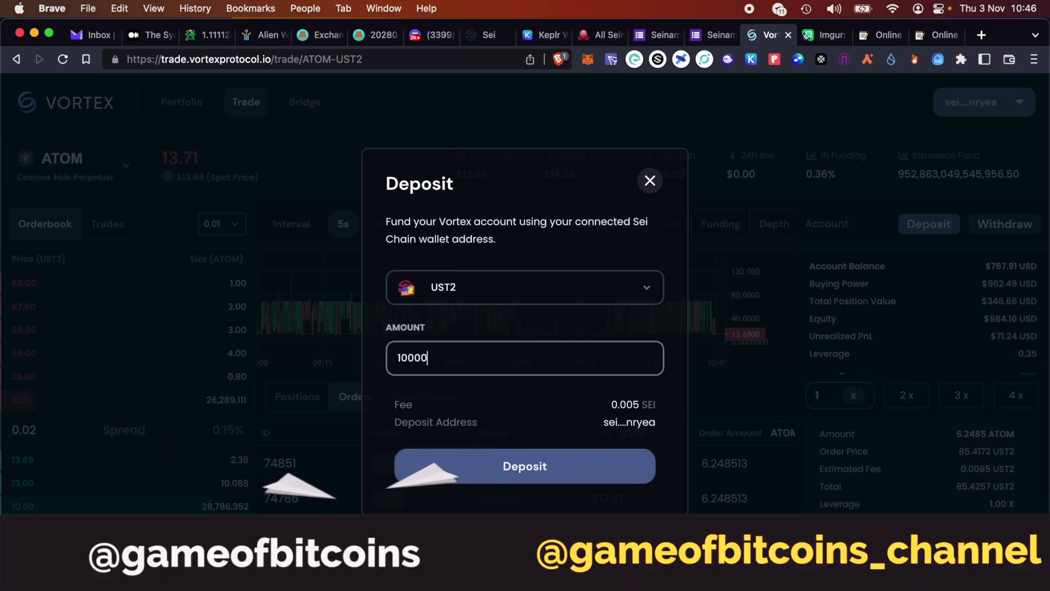
click(513, 468)
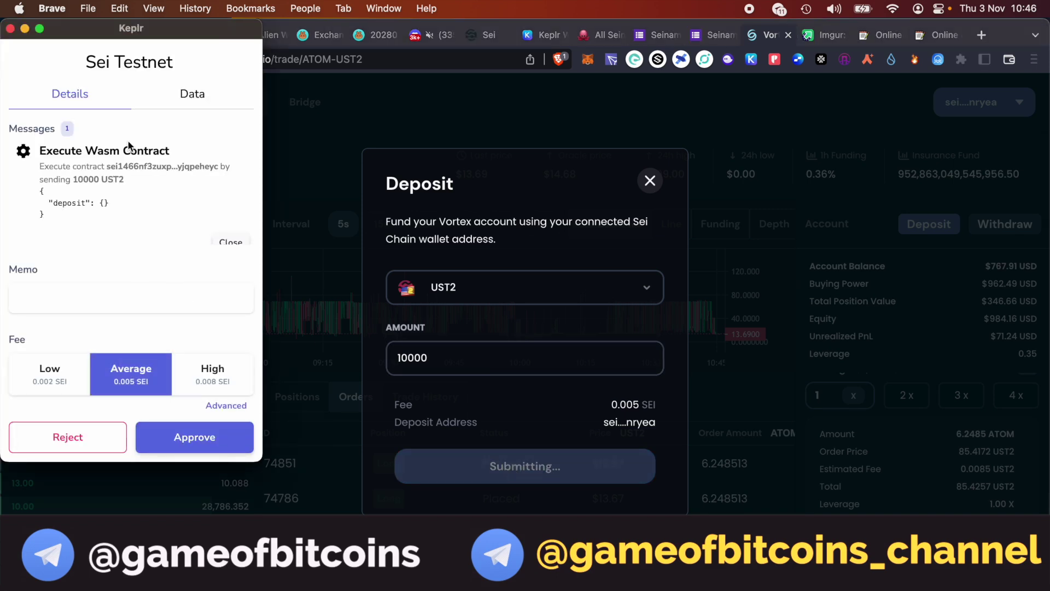
click(204, 444)
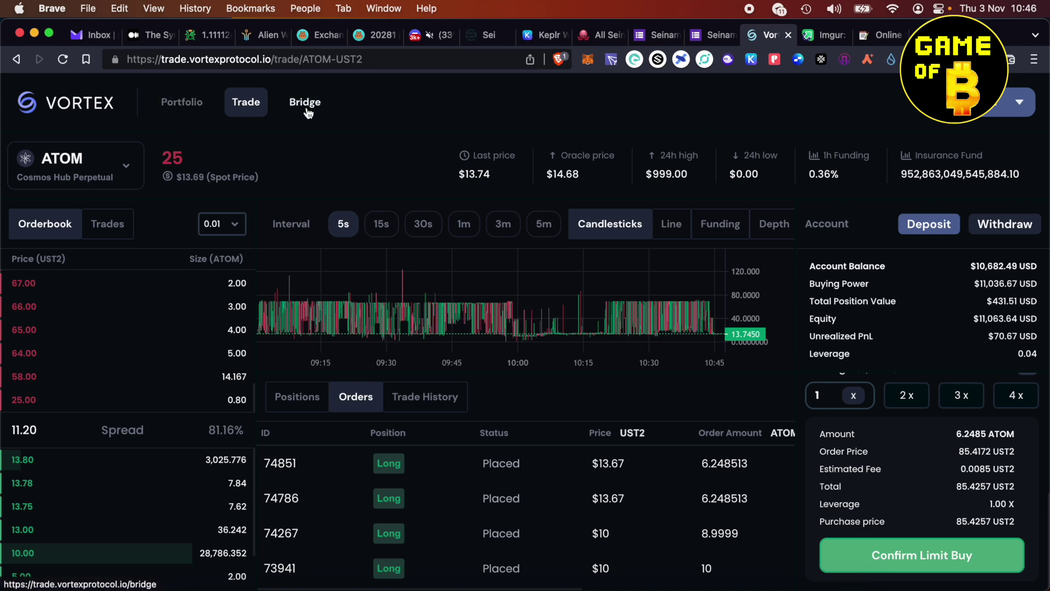
click(187, 108)
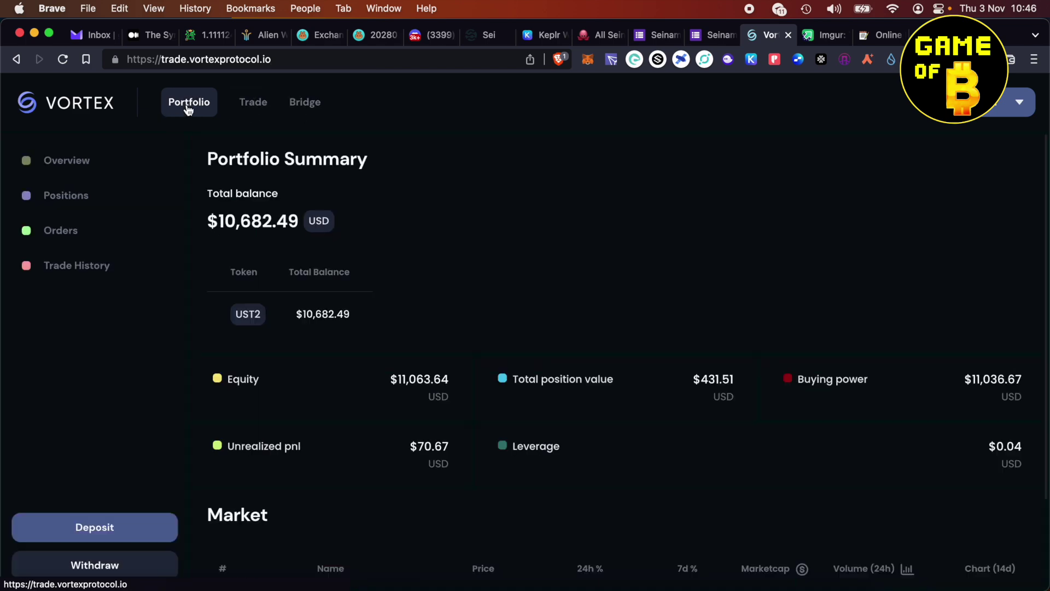
click(251, 104)
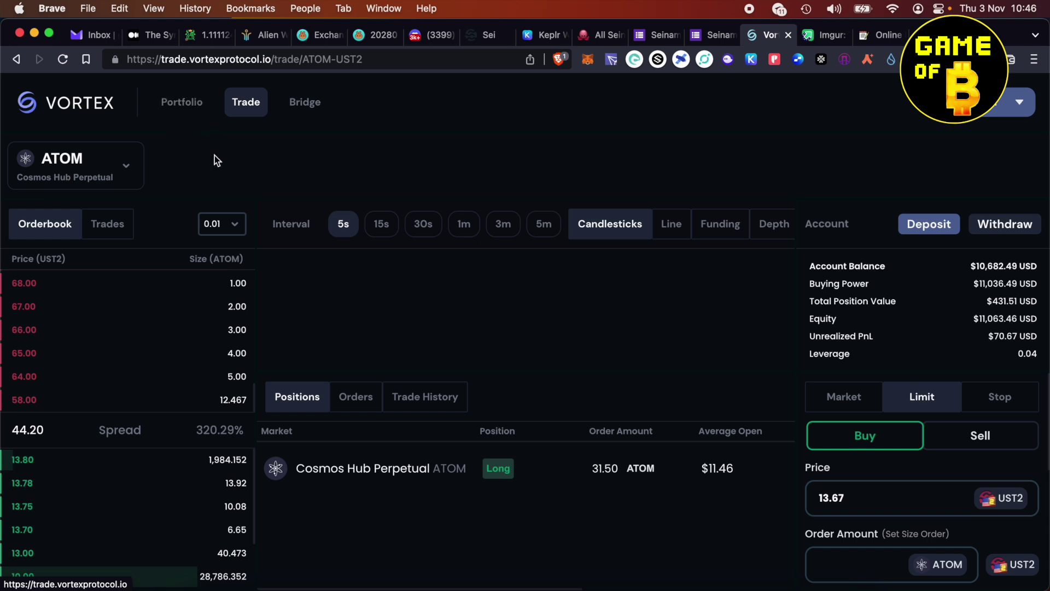
click(192, 109)
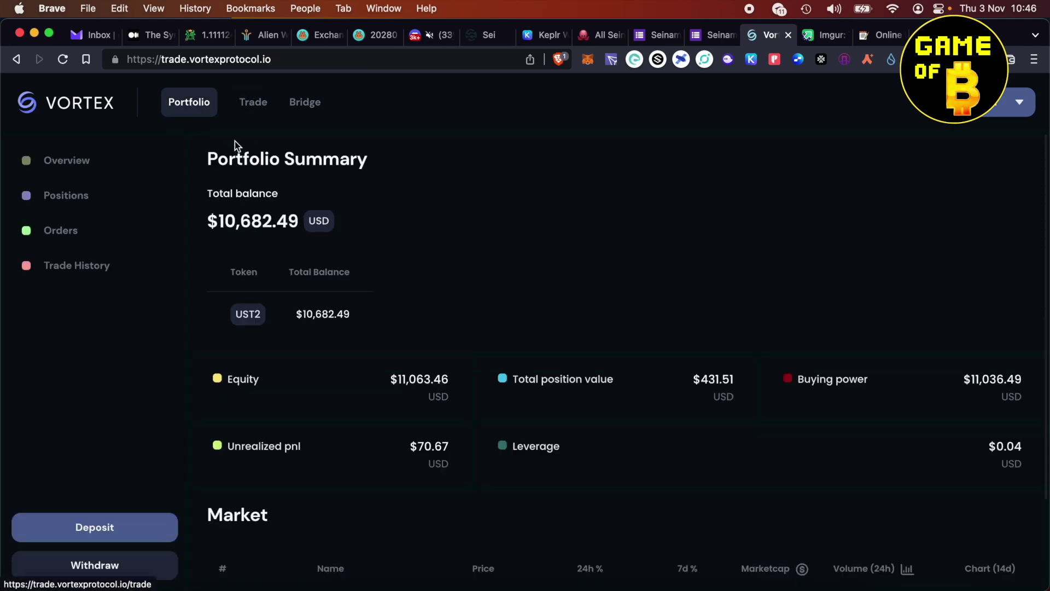
click(255, 113)
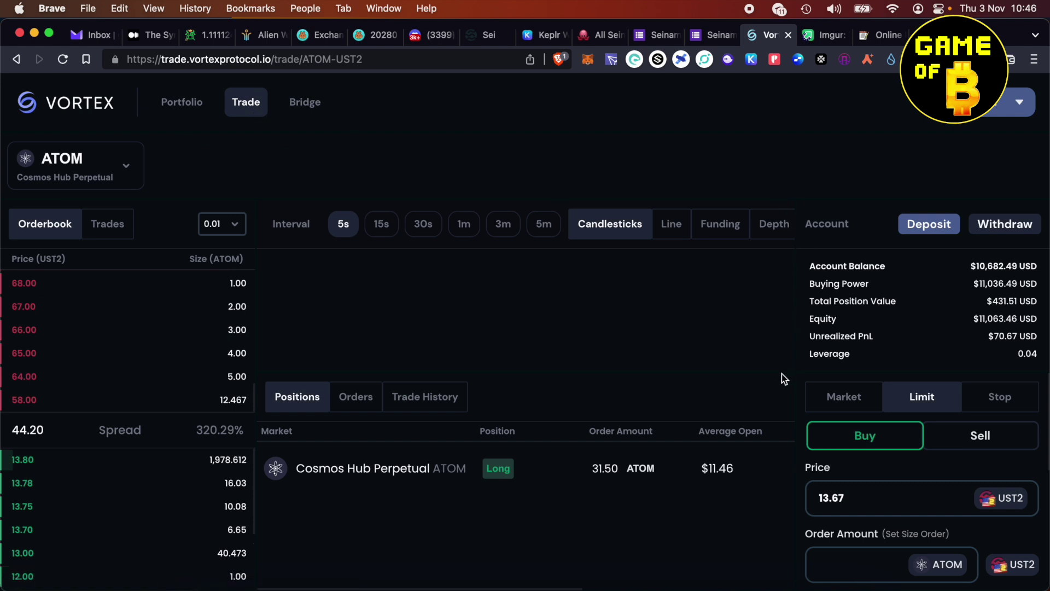
- Scroll the Act 4 form past the mission choices to the Proof of Completion hash questions
key(ctrl+shift+Tab)
key(ctrl+shift+Tab)
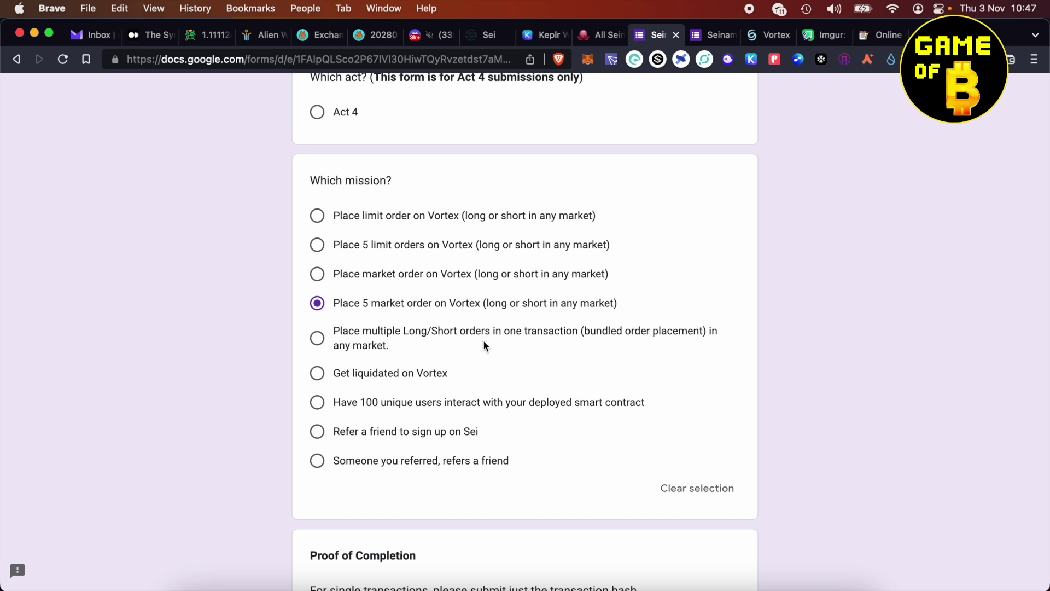
scroll(484, 340, down, 5)
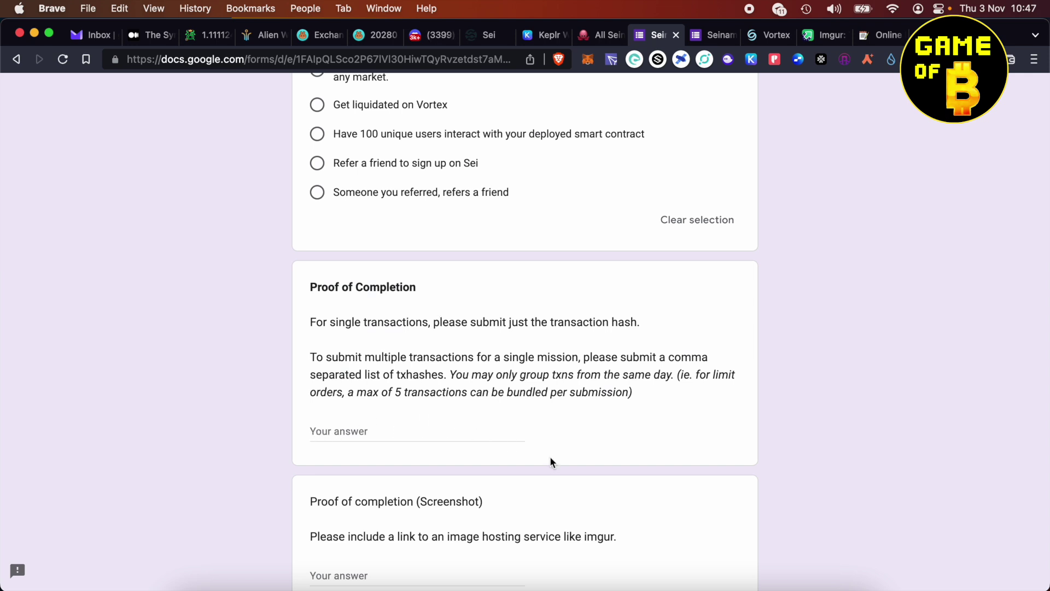
scroll(479, 439, down, 5)
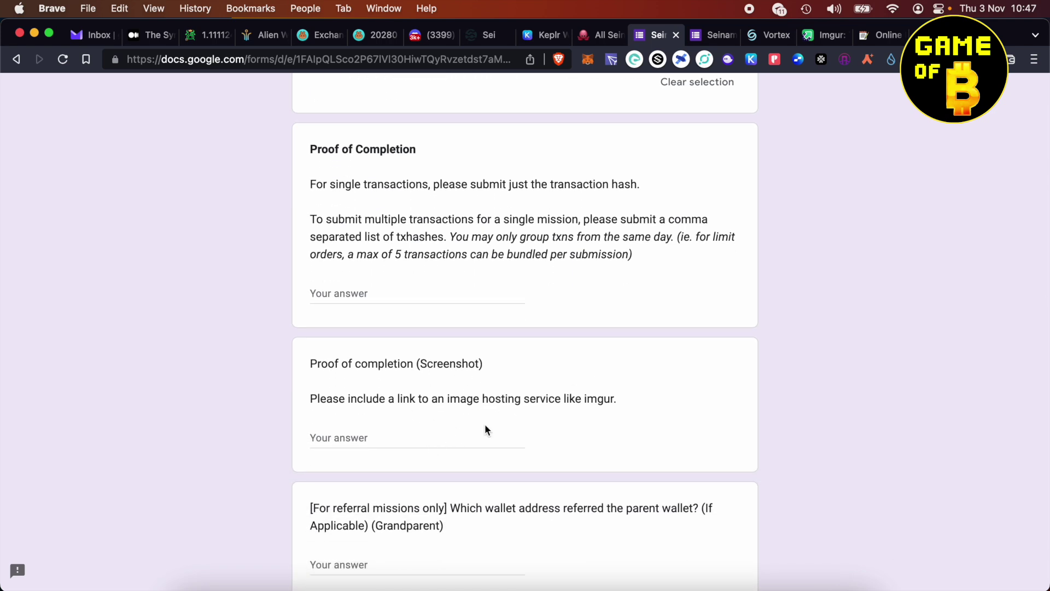
scroll(527, 472, up, 6)
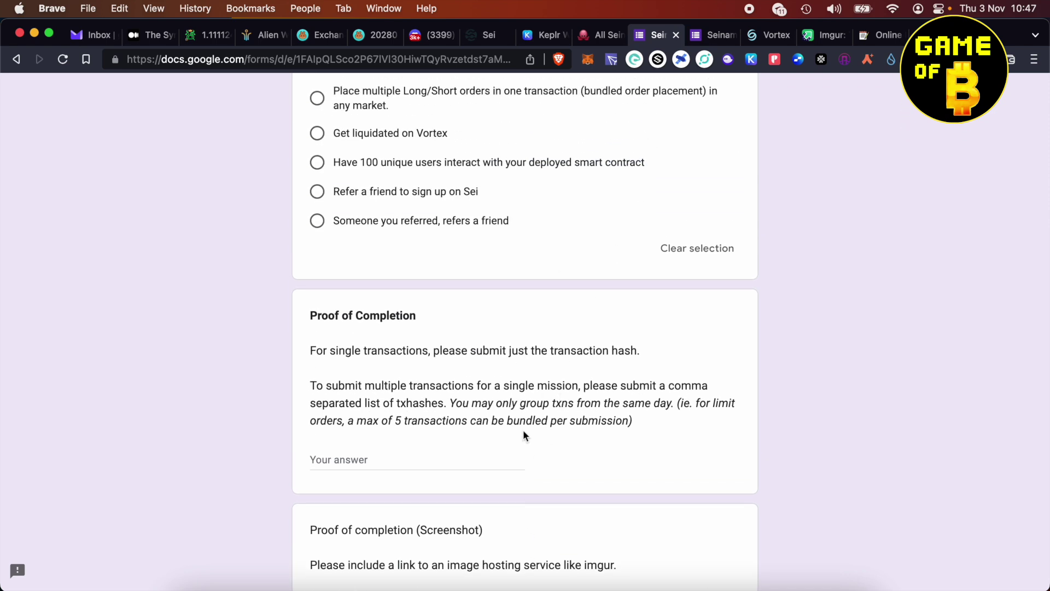
- Set up a Vortex limit buy with price 10 UST2 and order amount 1 ATOM
click(769, 36)
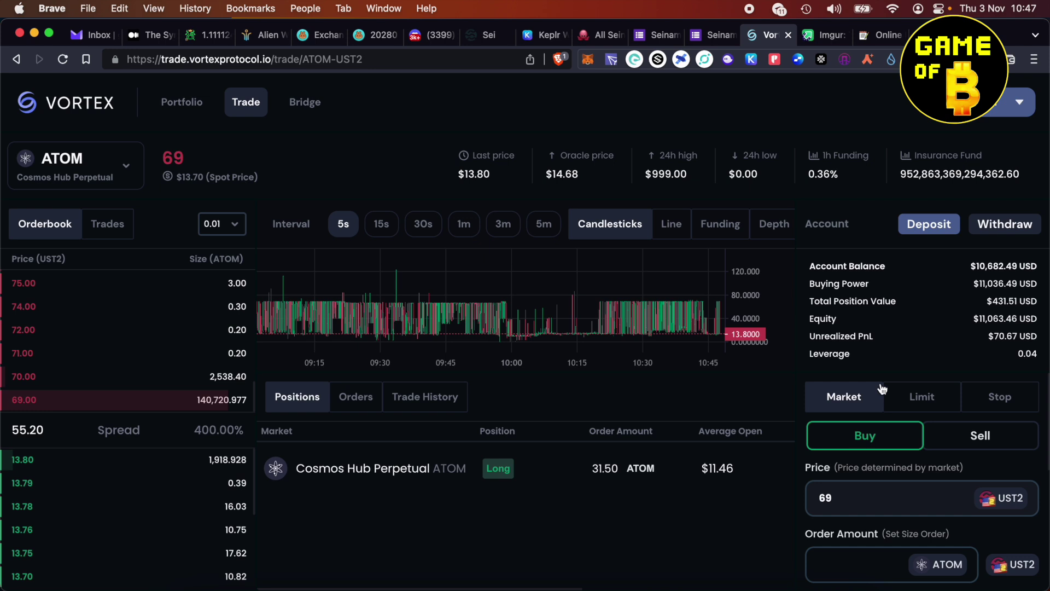
click(927, 400)
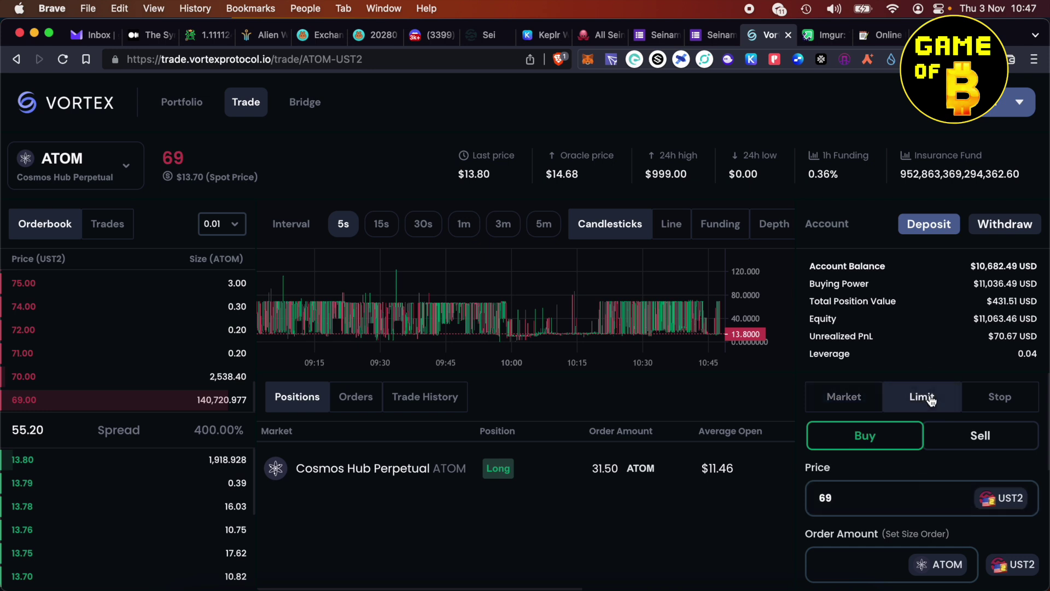
click(848, 400)
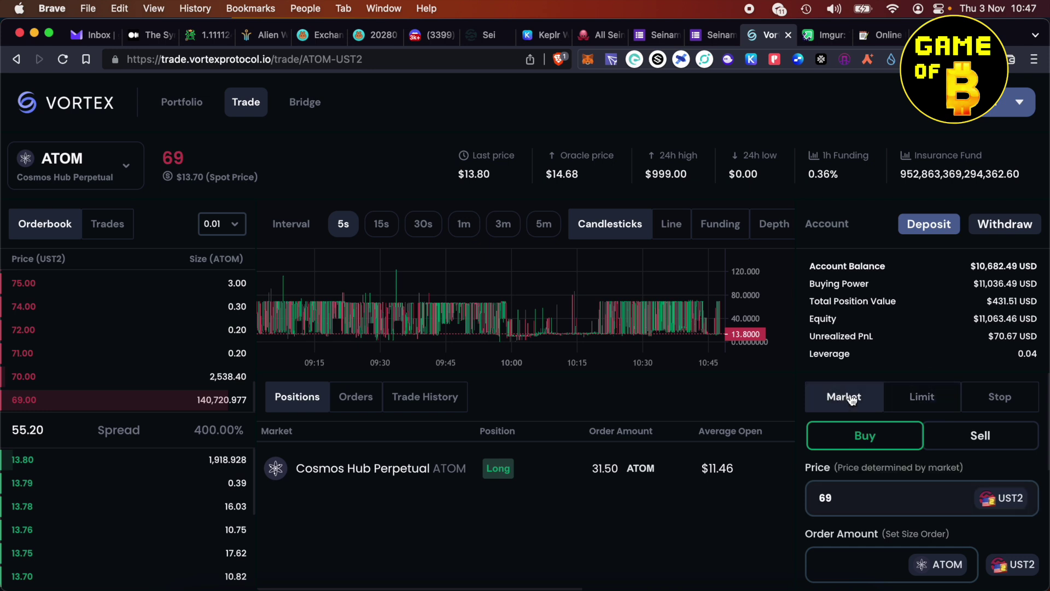
click(919, 398)
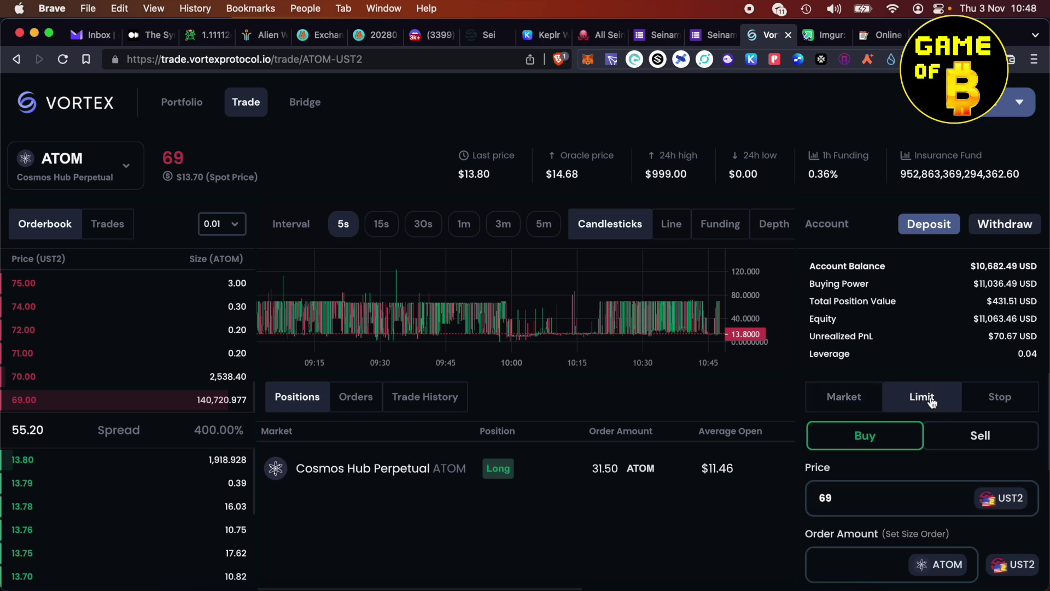
double_click(859, 498)
text(10)
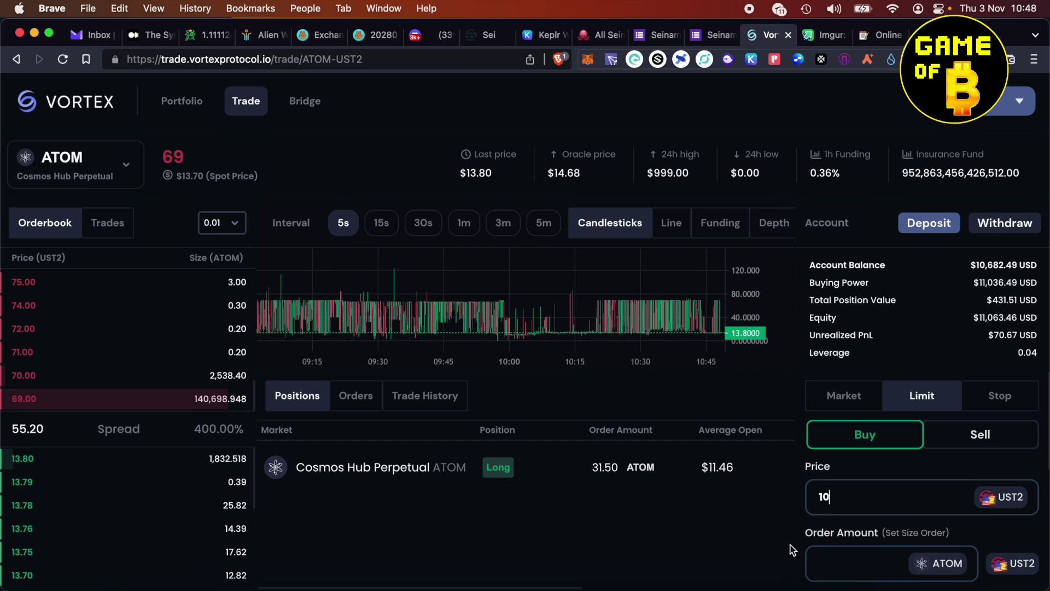
scroll(839, 468, down, 2)
click(825, 476)
text(1)
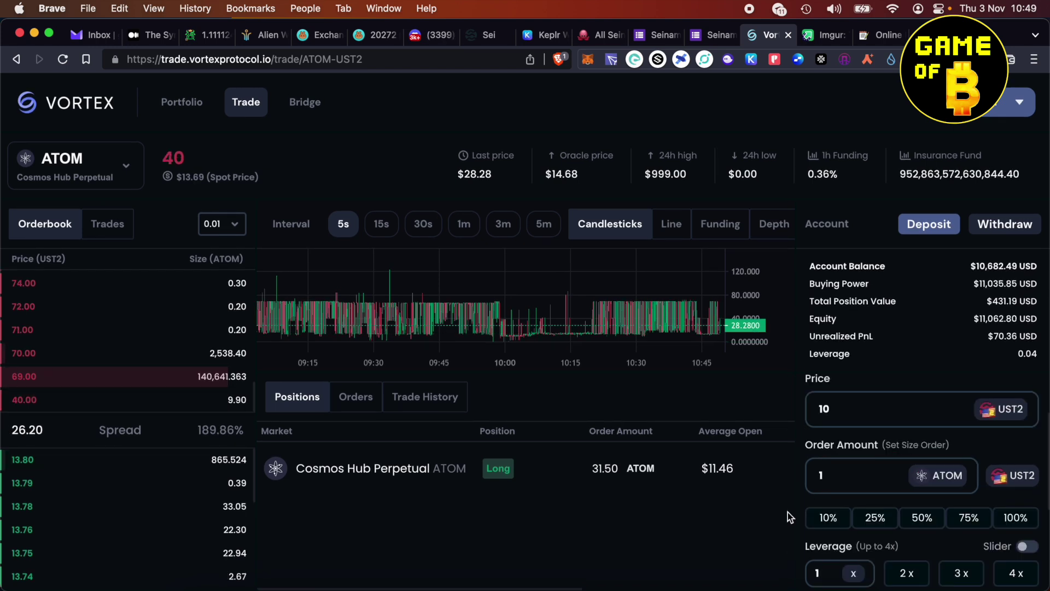
scroll(910, 553, down, 4)
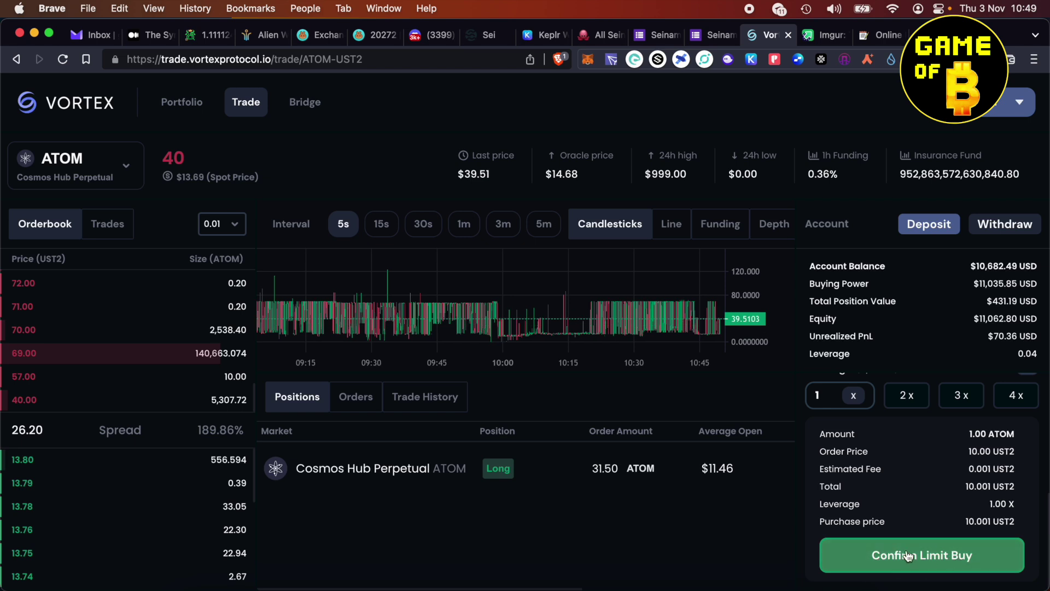
- Confirm the limit buy, approve it in Keplr, and view its transaction on Sei explorer
click(907, 553)
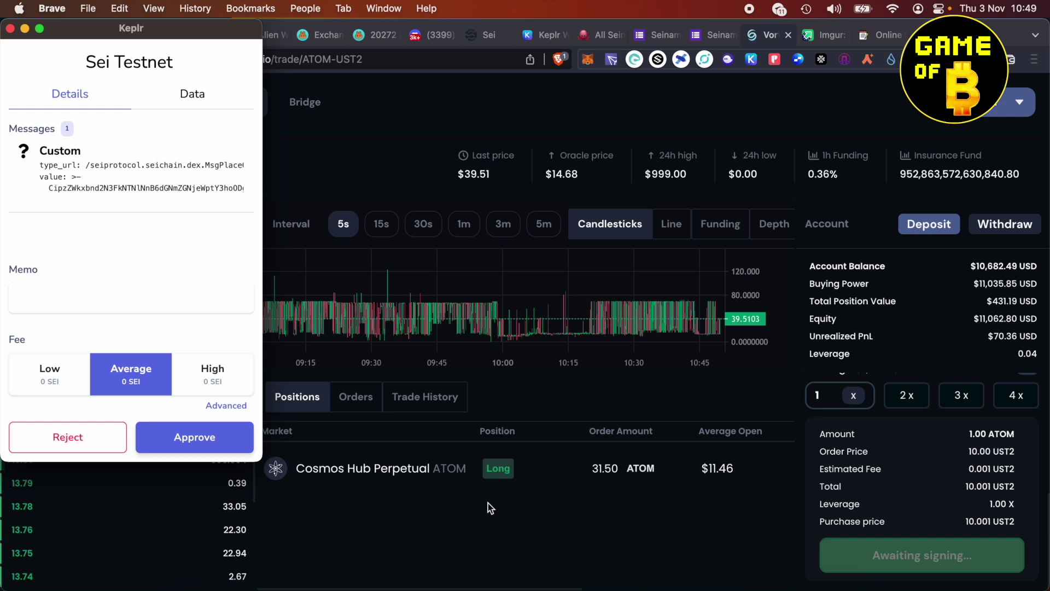
click(196, 437)
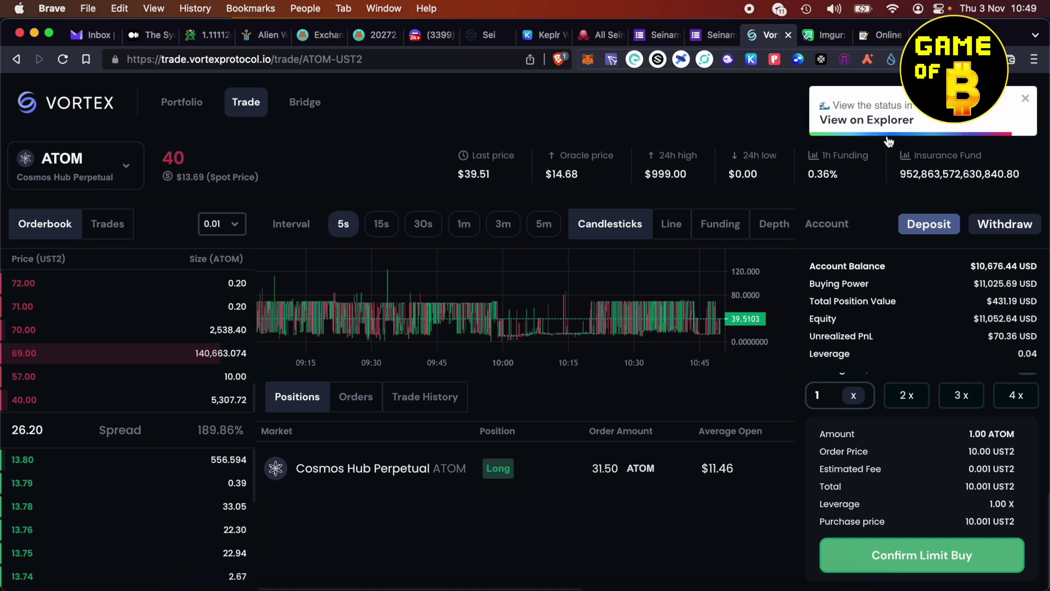
click(882, 120)
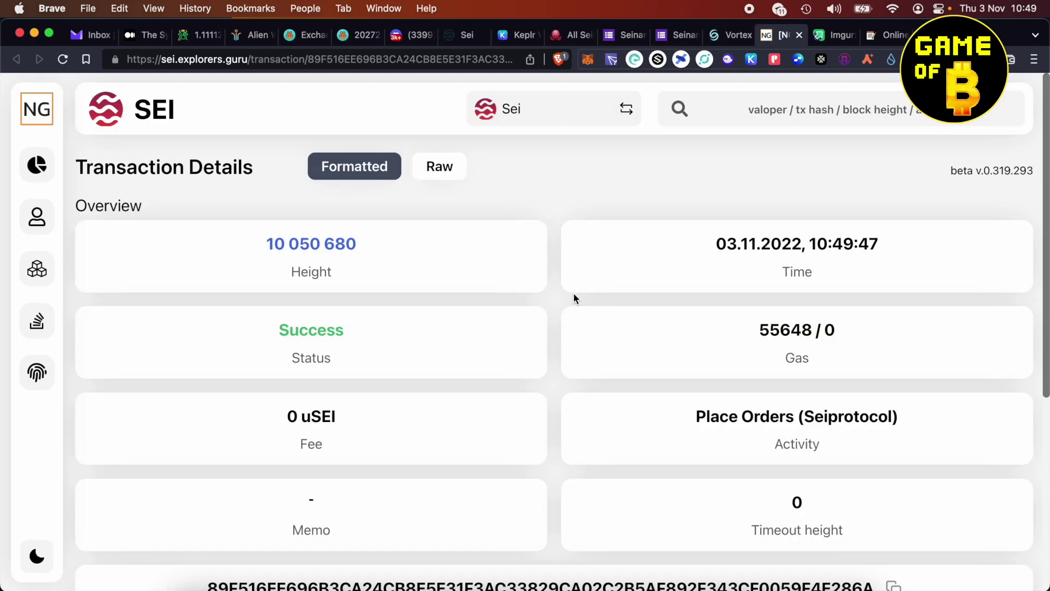
- Copy the explorer transaction hash into the aNotepad note followed by a comma, then return to Vortex
scroll(573, 293, down, 5)
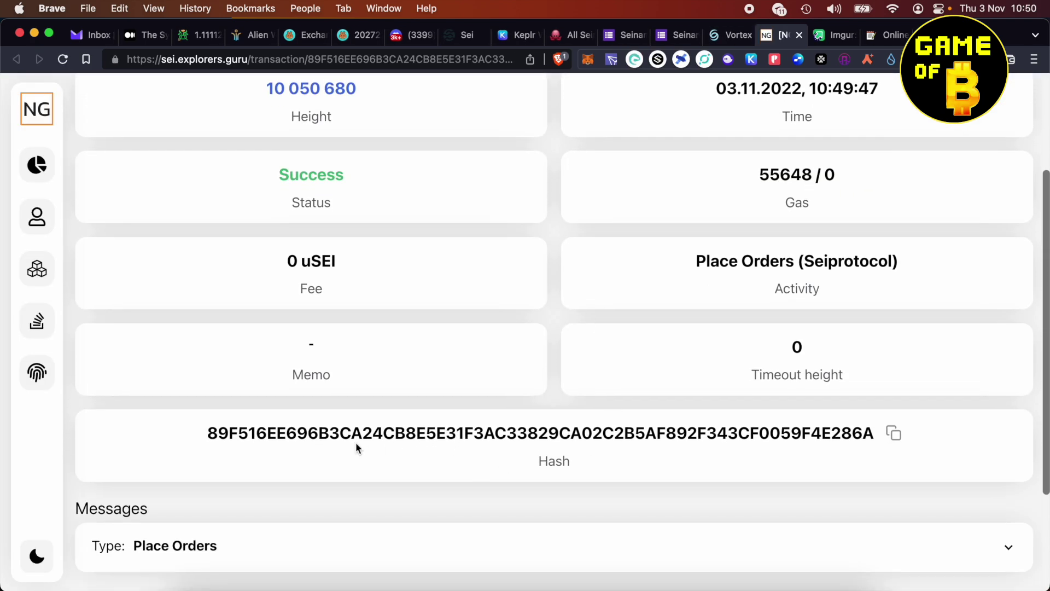
drag(207, 433, 827, 448)
click(827, 447)
click(894, 435)
click(887, 39)
click(463, 297)
key(super+v)
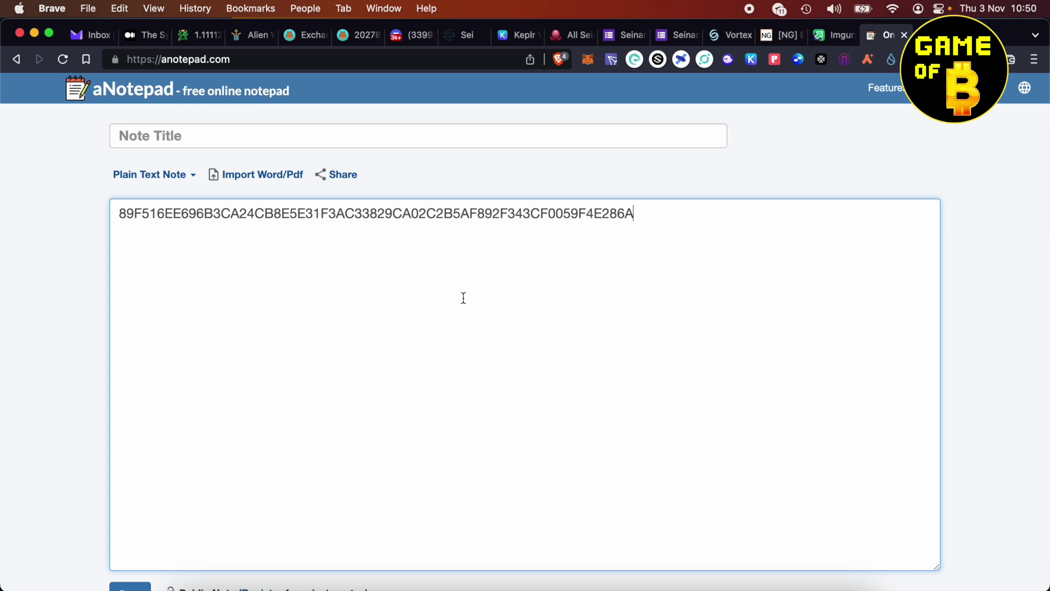
text(,)
click(721, 35)
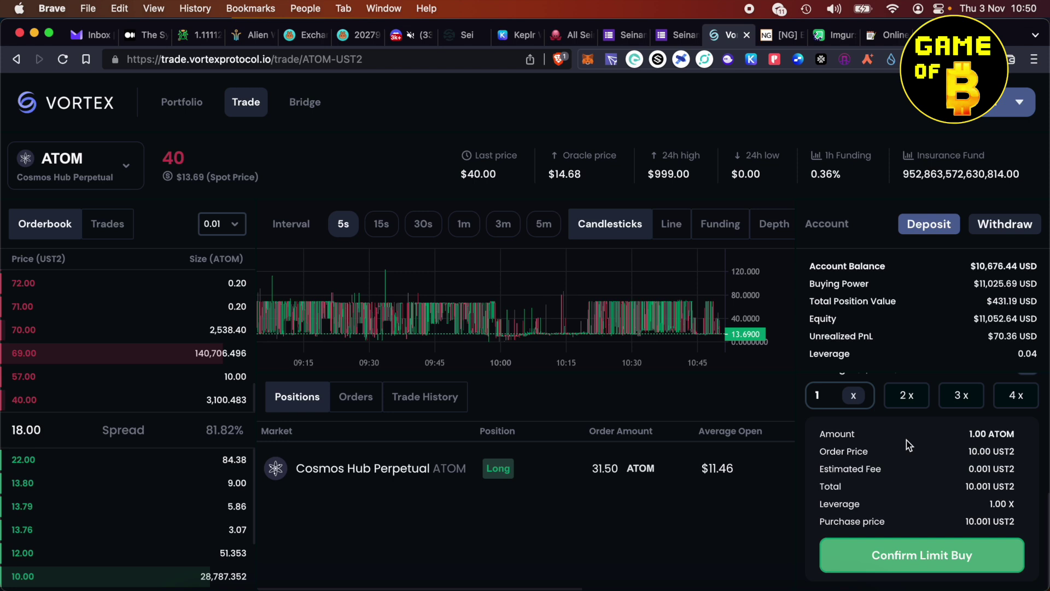
- Confirm a second 1 ATOM limit buy at 10 UST2, approve in Keplr, and view it on explorer
click(926, 568)
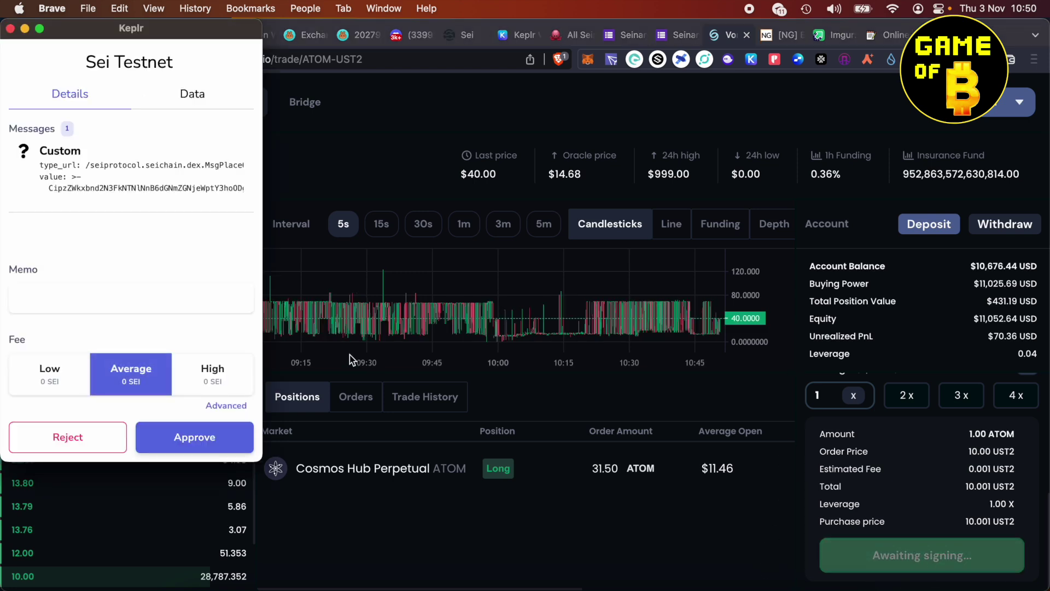
click(193, 445)
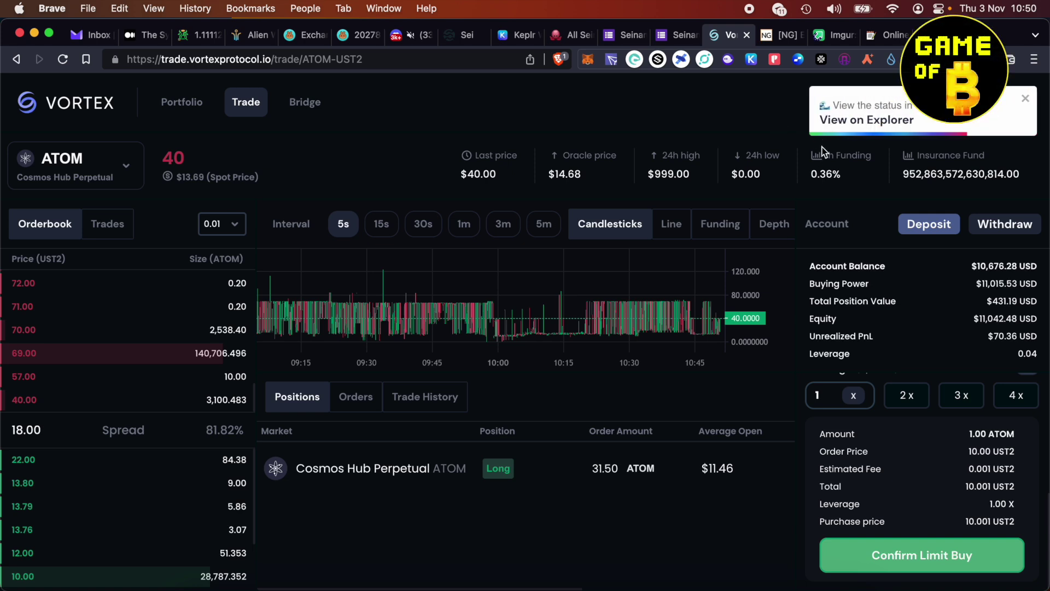
click(866, 121)
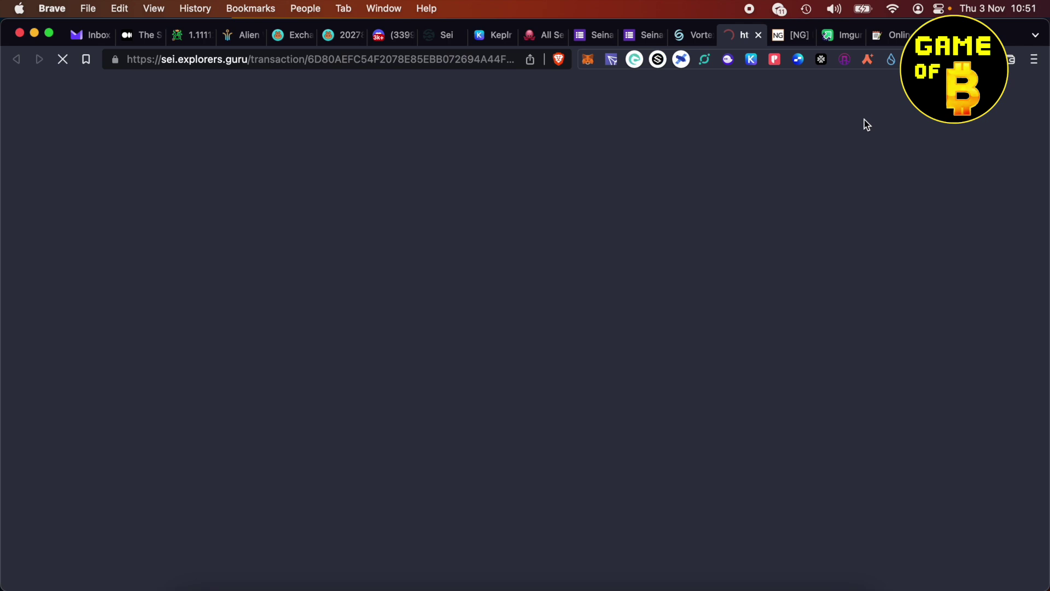
- Append the second transaction hash plus a trailing comma to the aNotepad note, then return to Vortex
scroll(659, 386, down, 4)
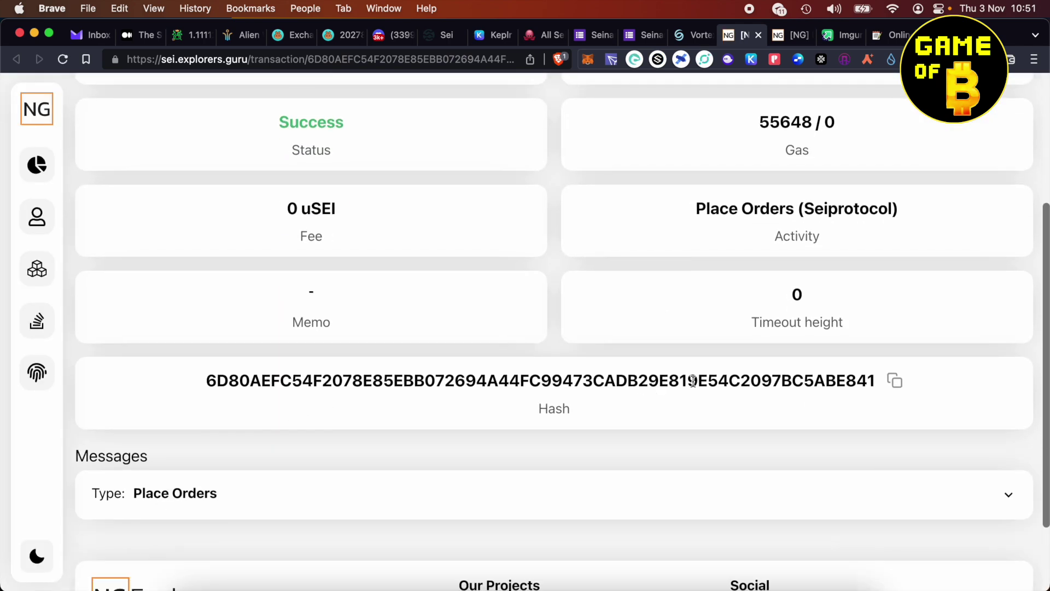
click(895, 381)
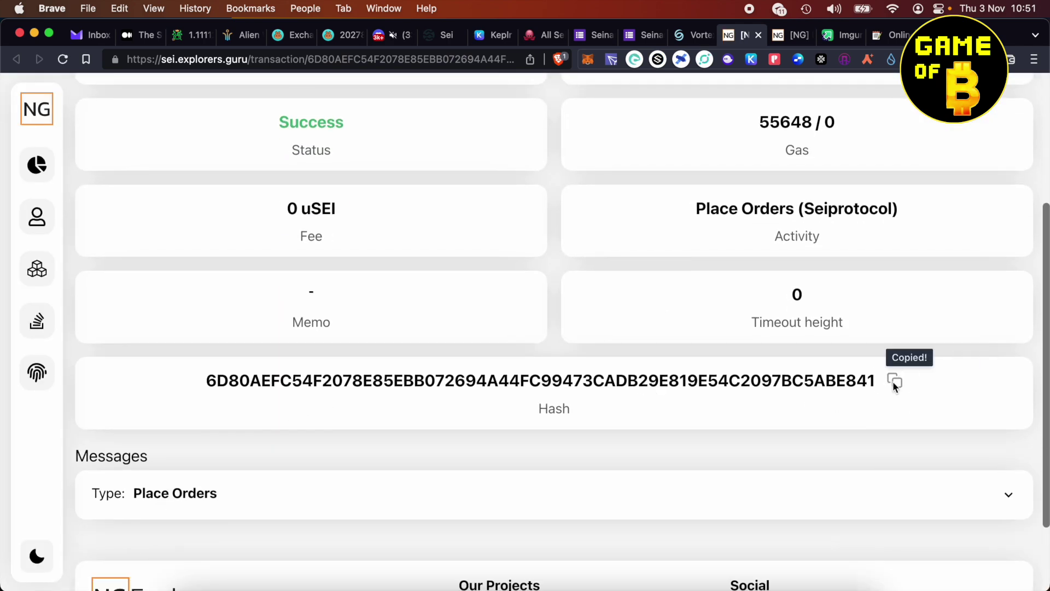
click(880, 37)
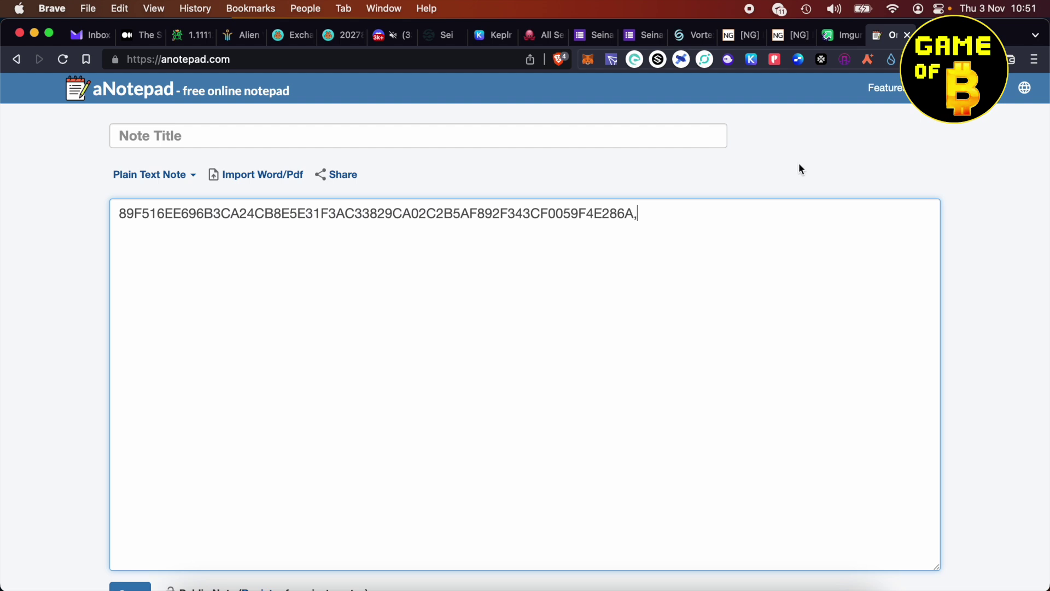
click(694, 219)
key(super+v)
text(,)
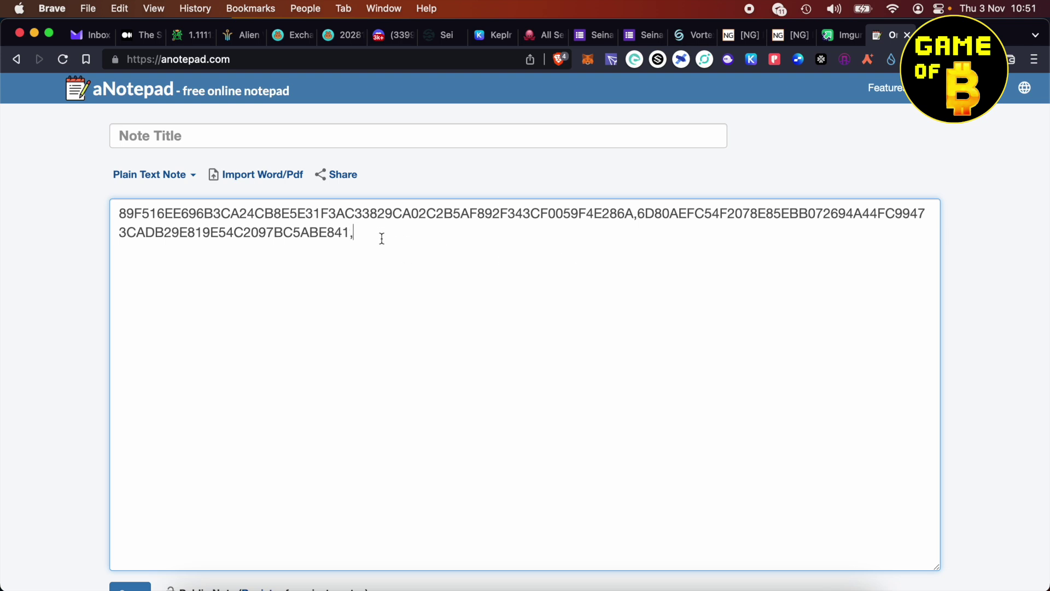
click(688, 35)
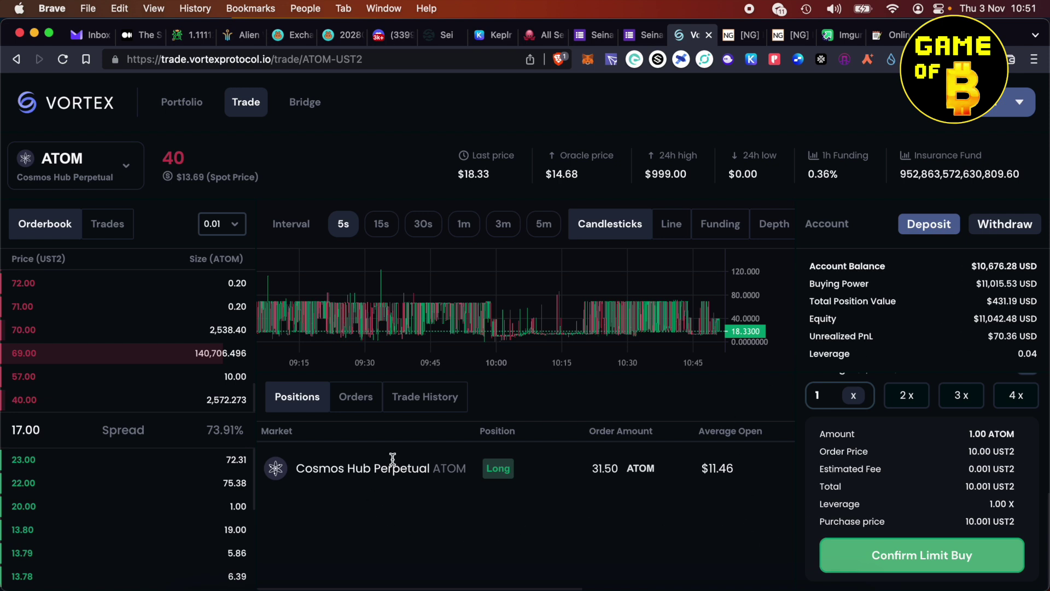
- Open Portfolio > Trade History and screenshot the table of five Long limit trades
click(432, 398)
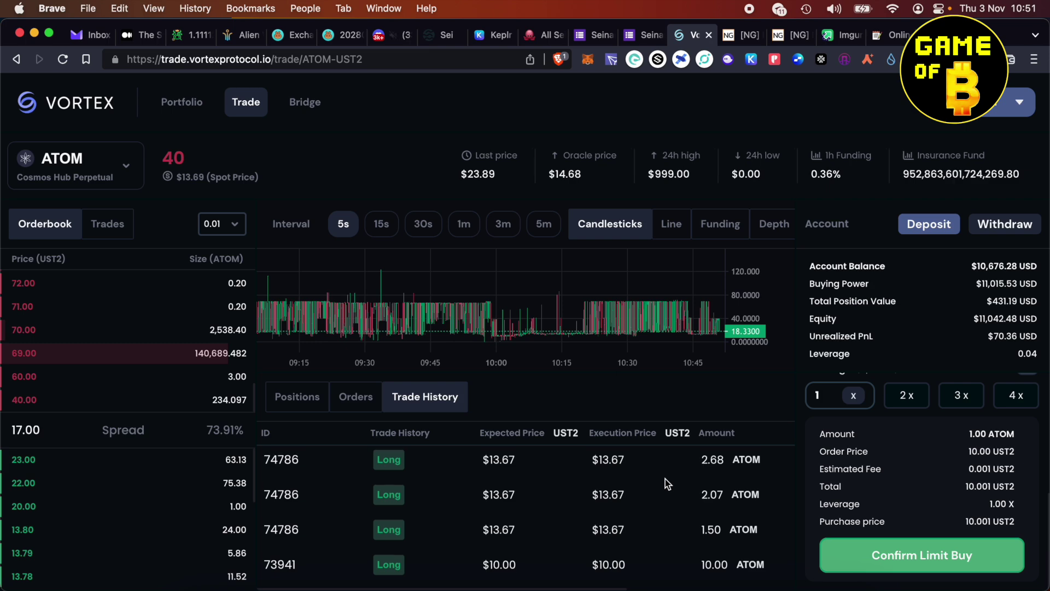
click(180, 104)
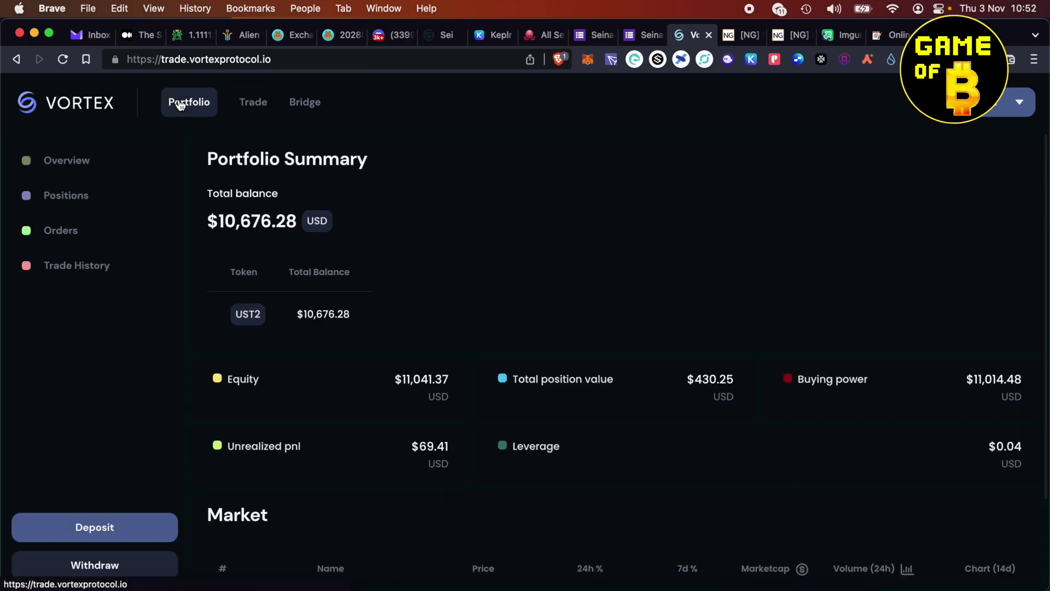
click(82, 267)
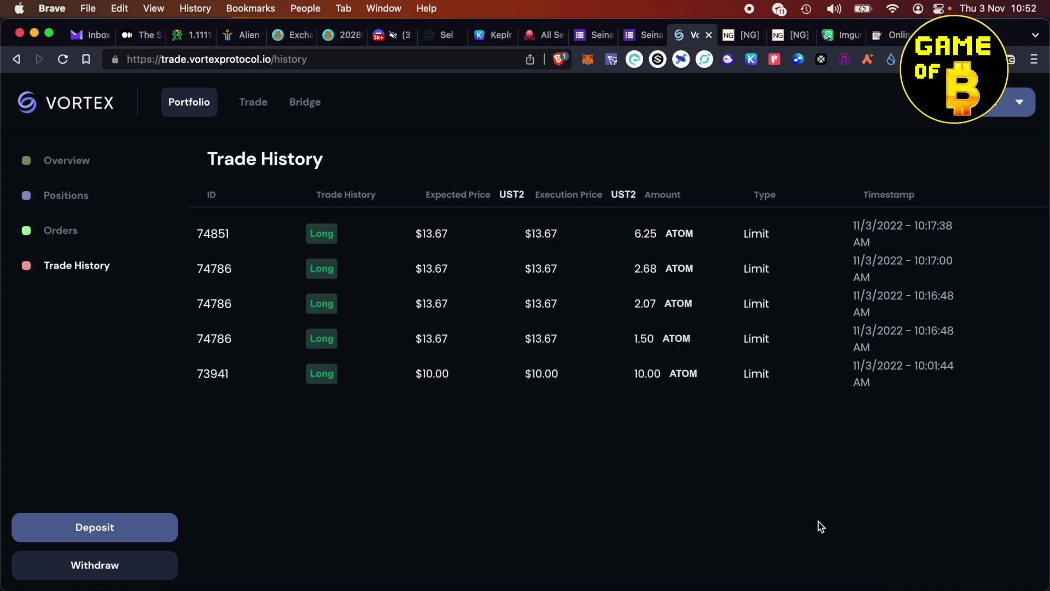
key(super+shift+4)
drag(159, 82, 1039, 408)
- Upload the trade history screenshot to Imgur and copy its share link
key(ctrl+shift+Tab)
key(ctrl+shift+Tab)
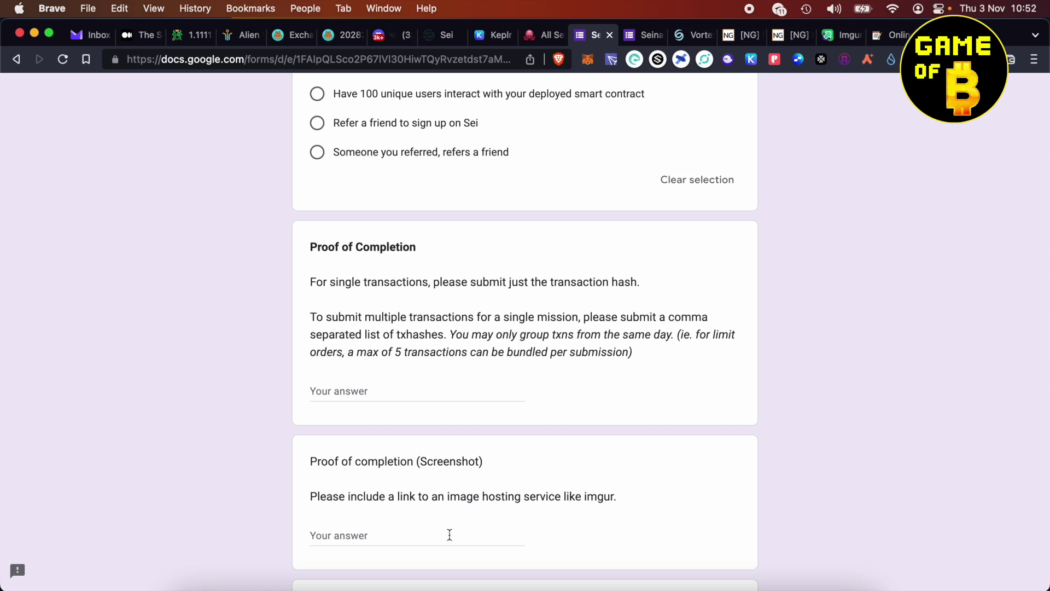
click(832, 36)
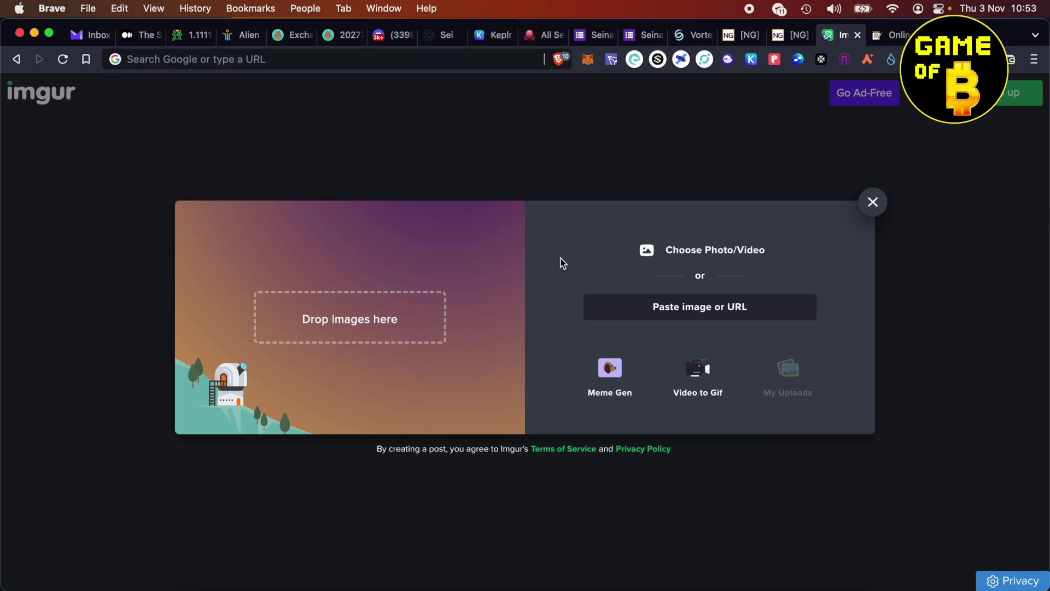
click(691, 252)
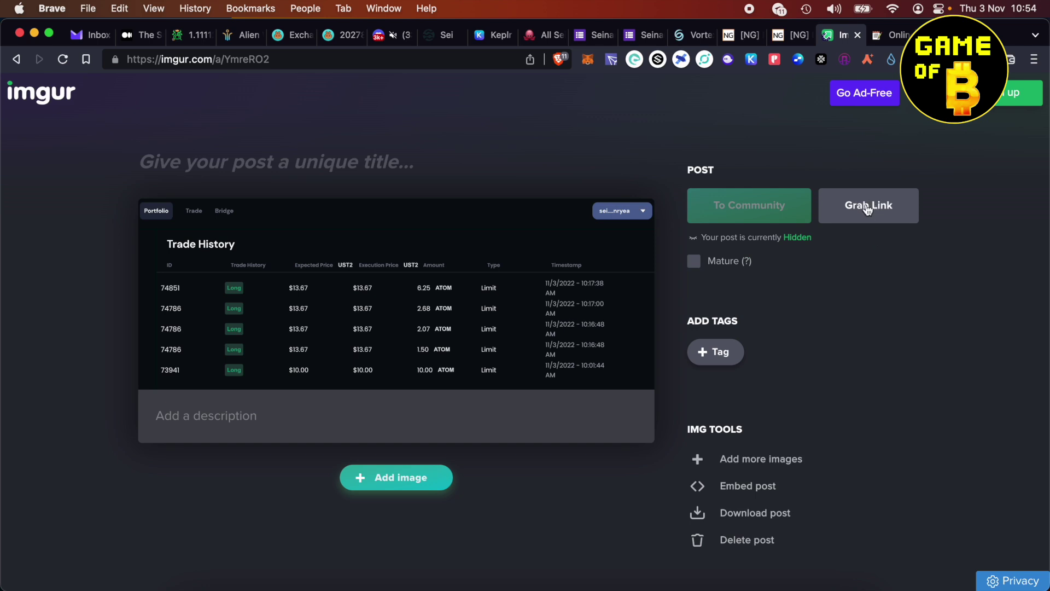
click(867, 208)
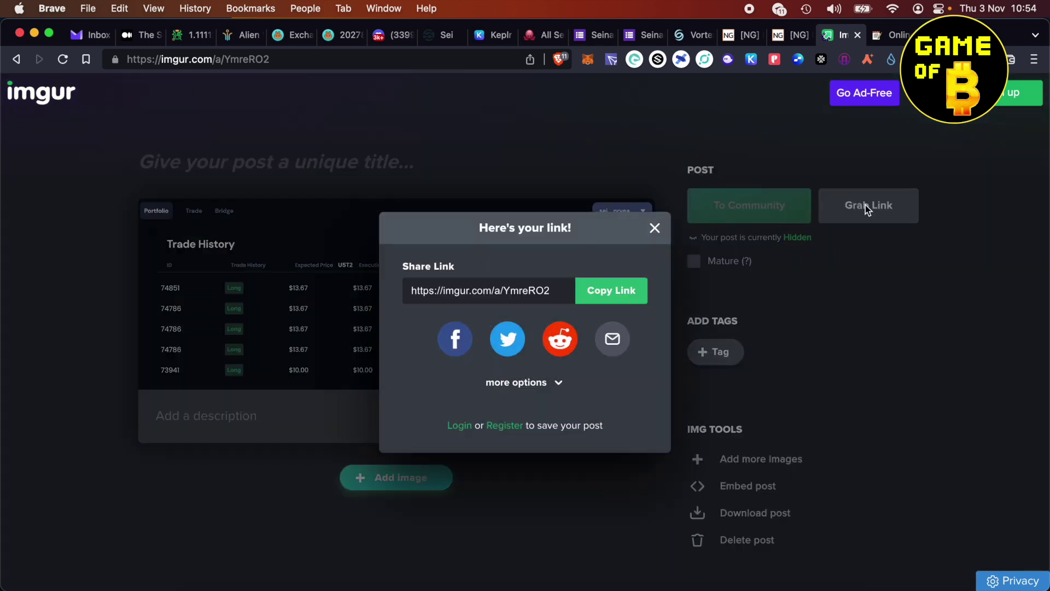
click(611, 294)
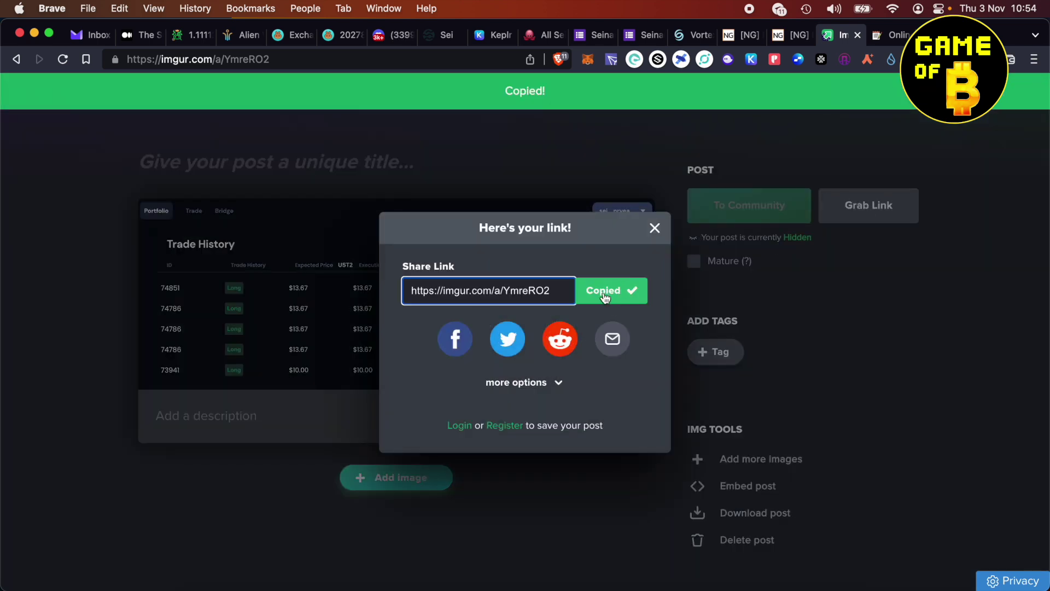
click(891, 34)
key(Return)
key(Return)
key(super+v)
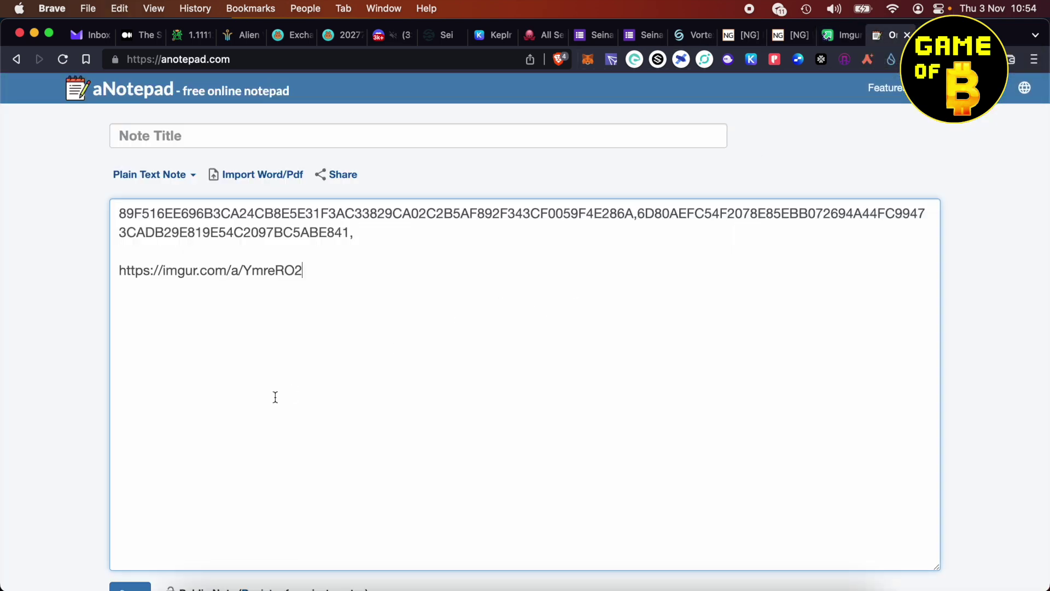
drag(182, 213, 355, 215)
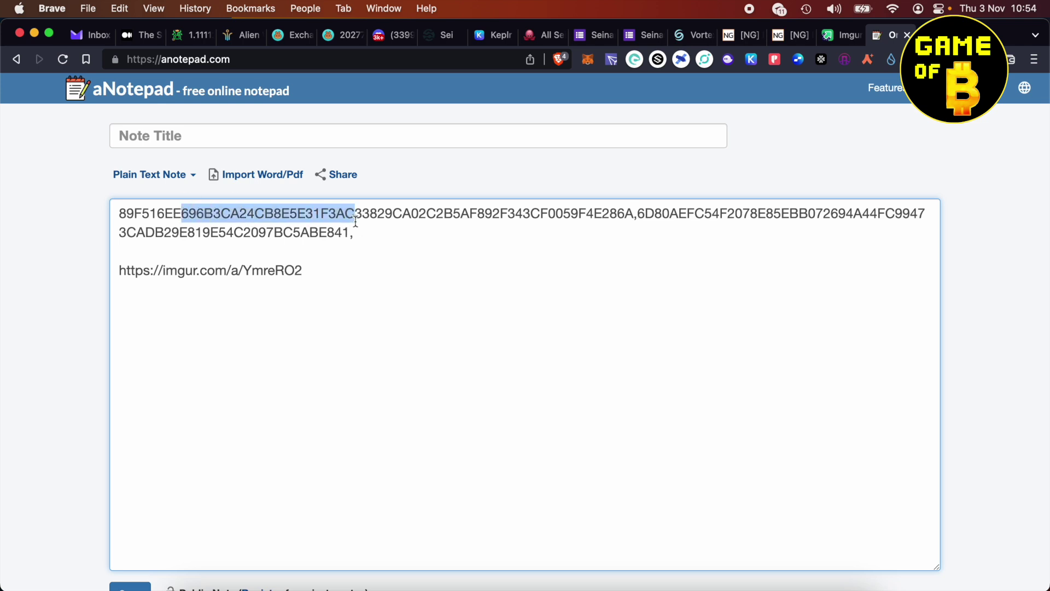
drag(310, 273, 117, 270)
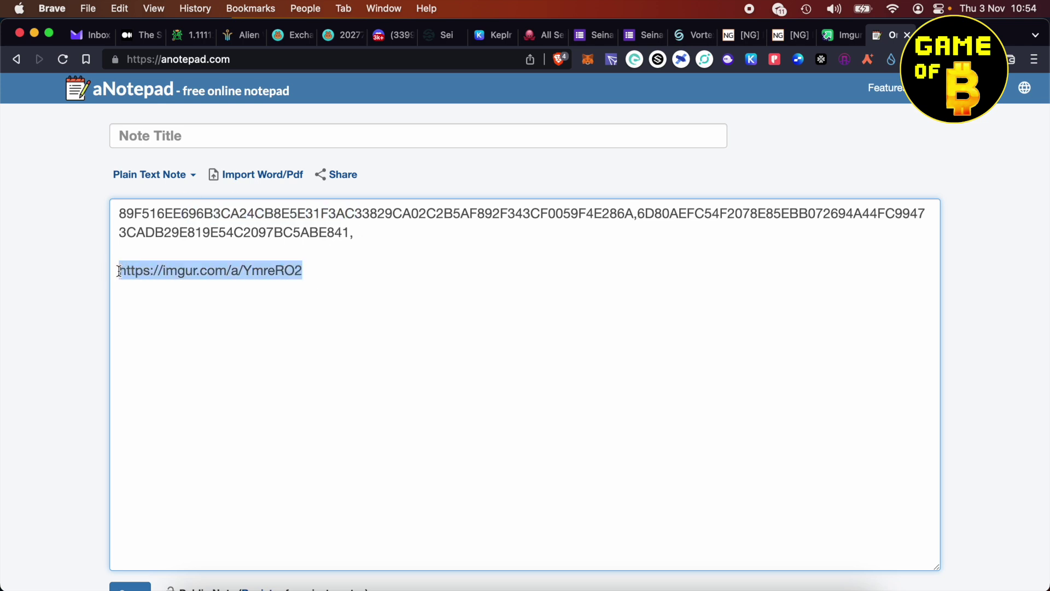
click(303, 307)
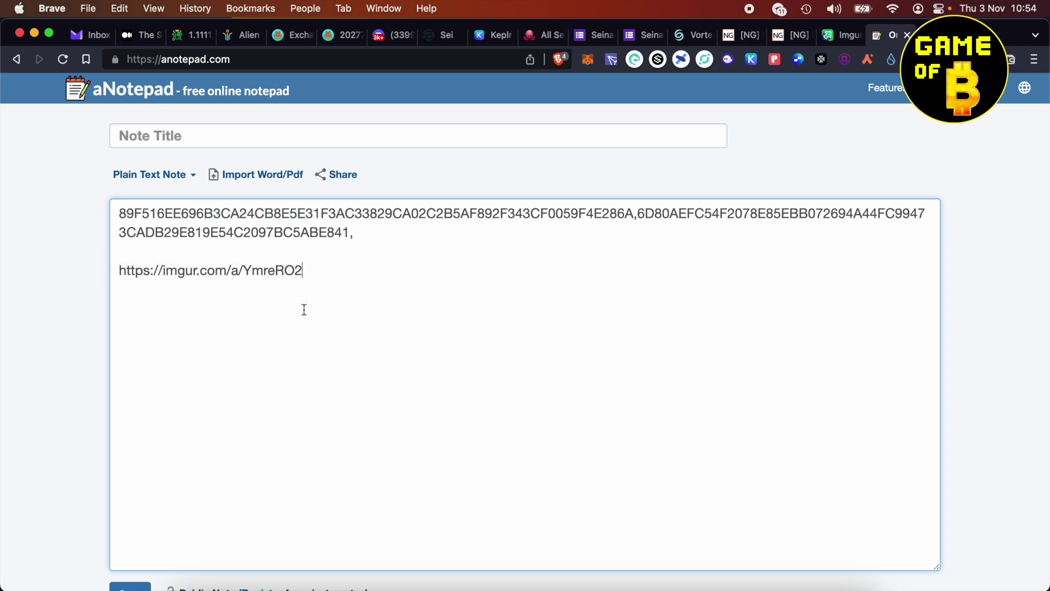
click(593, 36)
- Choose Act 4 and the 'Place 5 limit orders on Vortex' mission in the submission form
scroll(514, 317, up, 15)
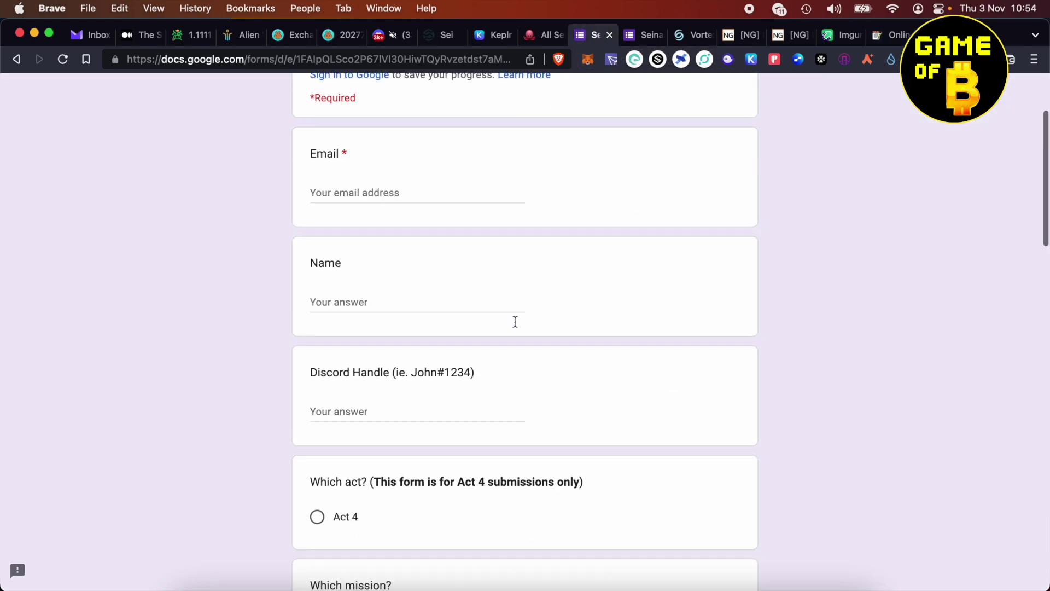
scroll(375, 432, down, 4)
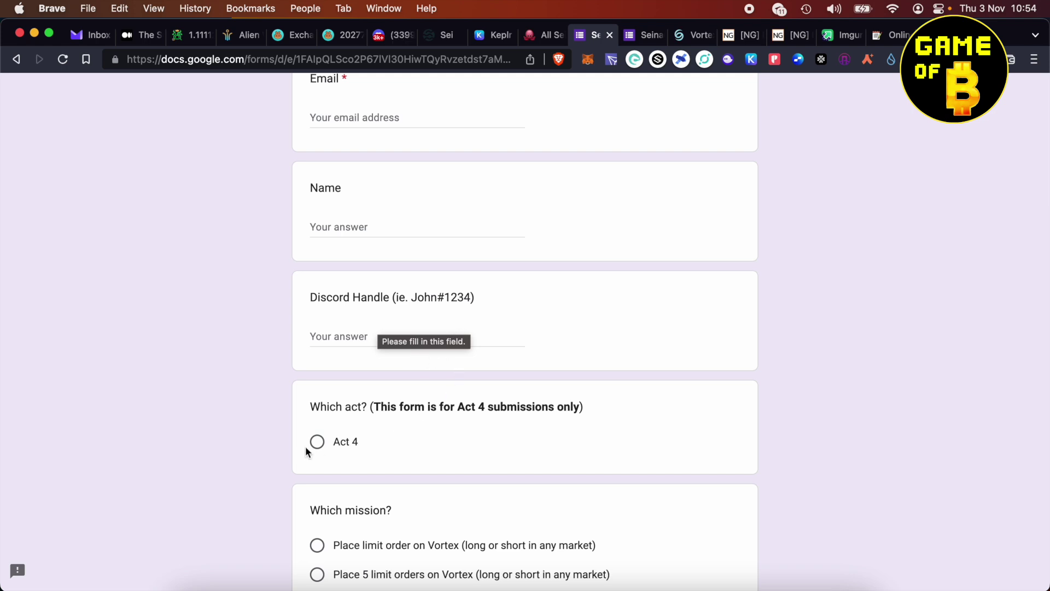
click(324, 446)
scroll(415, 418, down, 4)
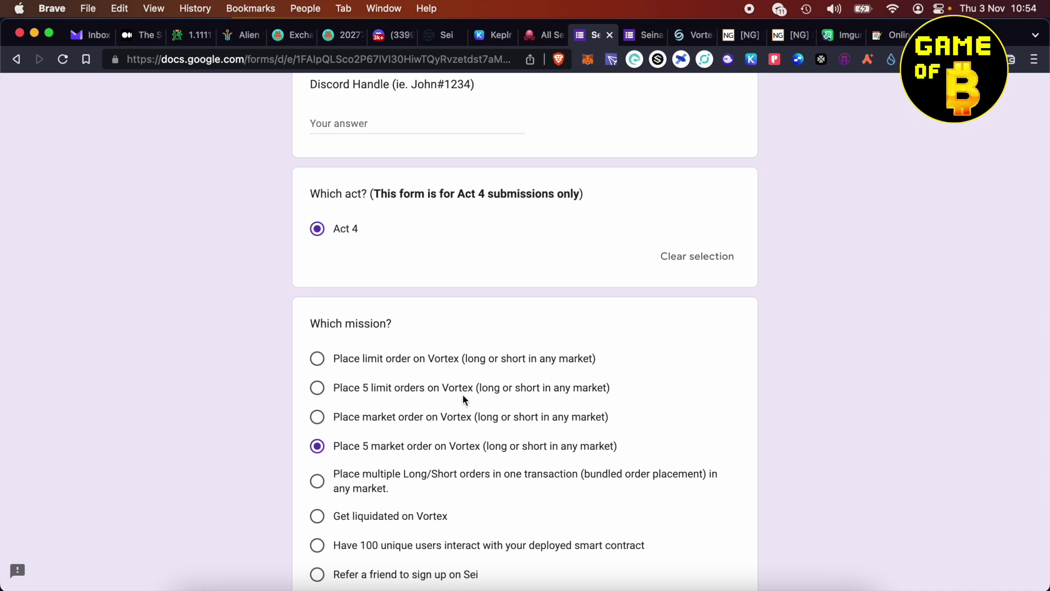
click(317, 388)
scroll(452, 390, down, 9)
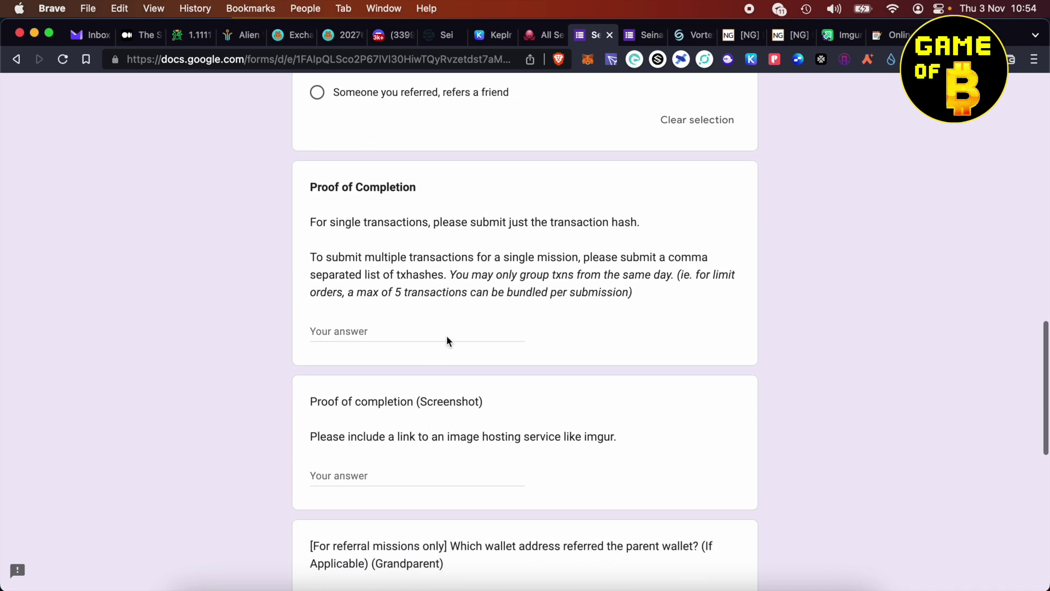
- Copy the comma-separated transaction hashes from aNotepad into the Proof of Completion answer
click(883, 36)
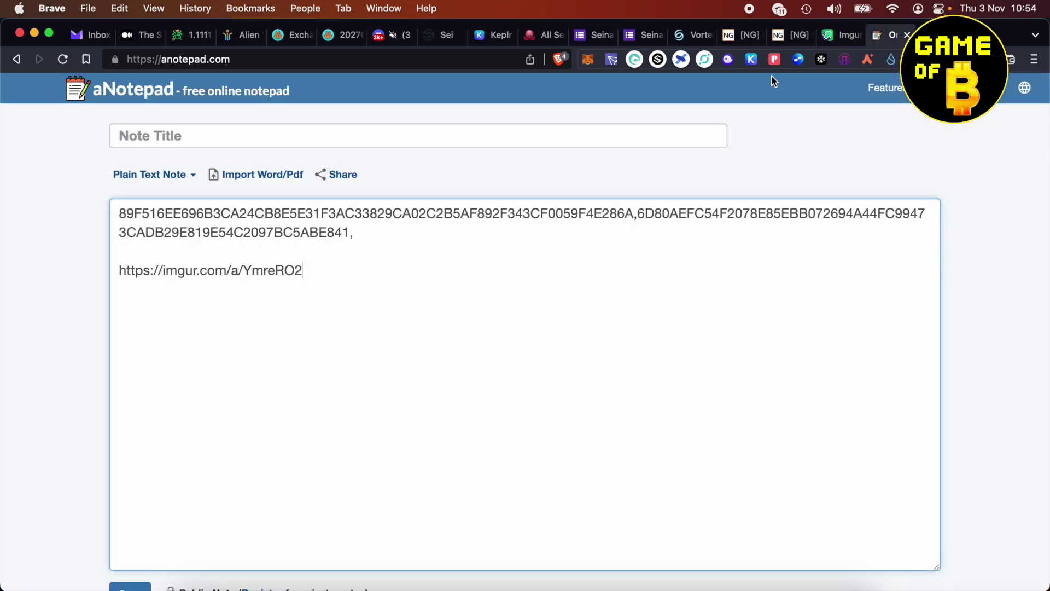
drag(365, 236, 100, 208)
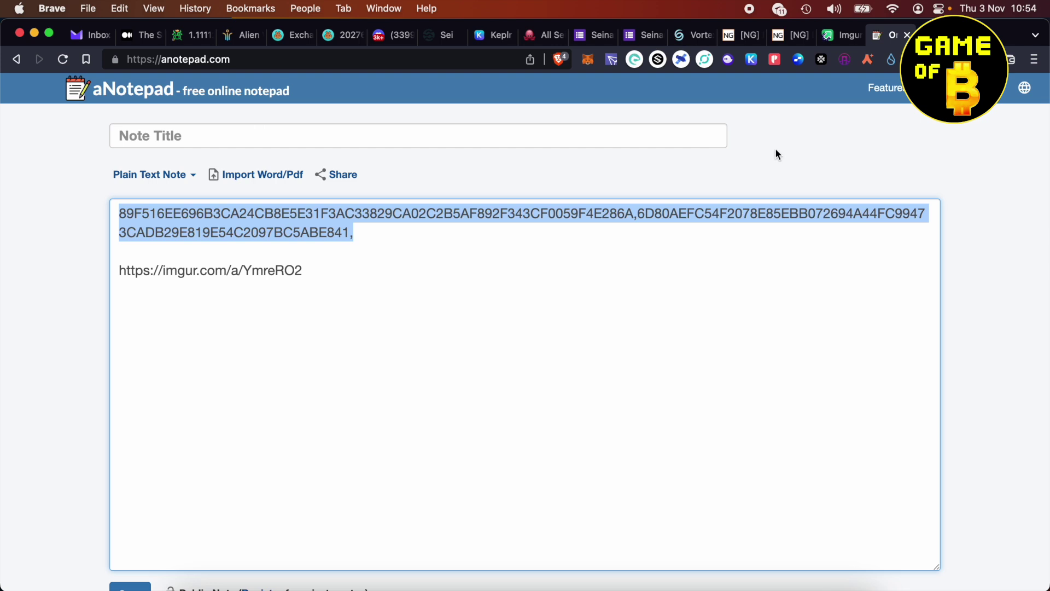
click(591, 36)
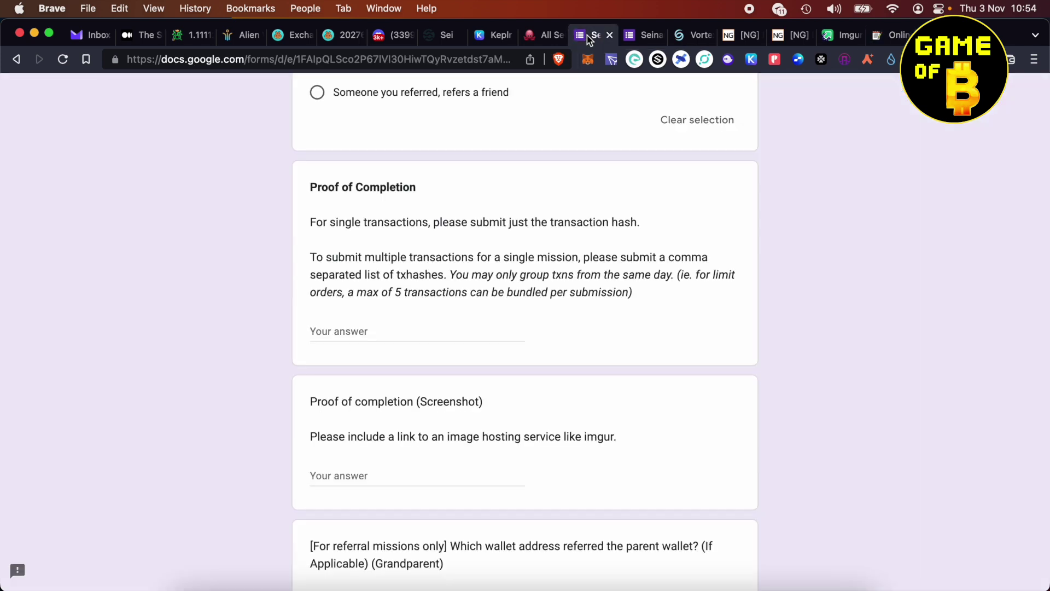
click(378, 336)
key(super+v)
drag(408, 332, 672, 336)
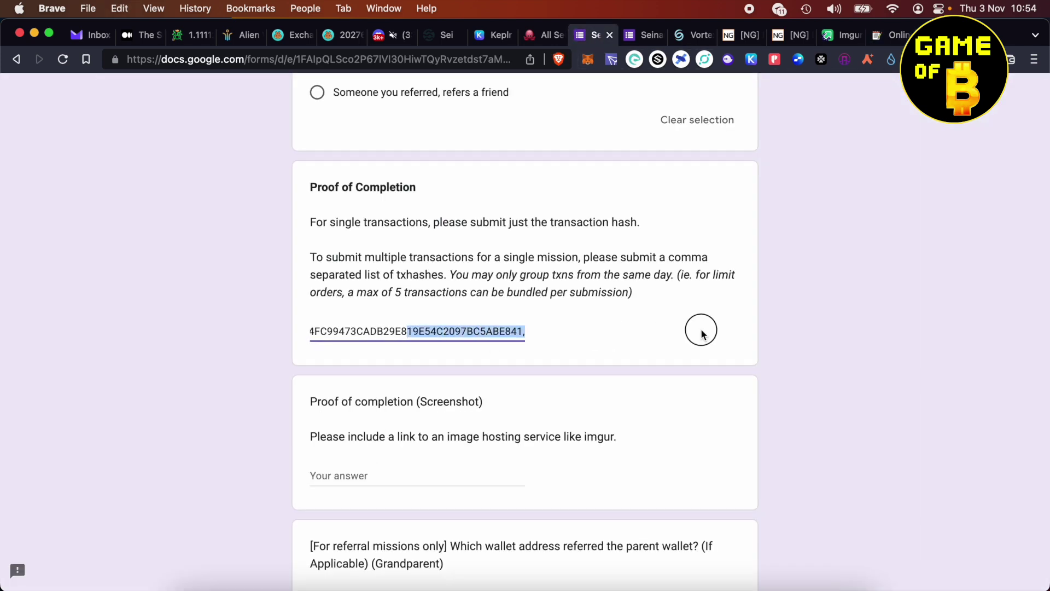
click(265, 350)
click(374, 485)
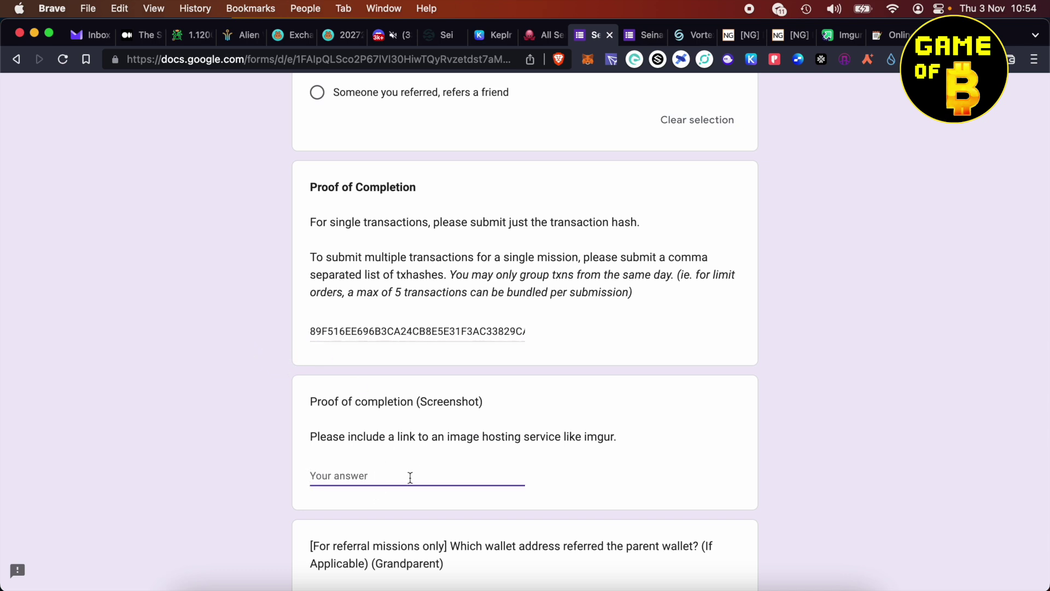
click(886, 38)
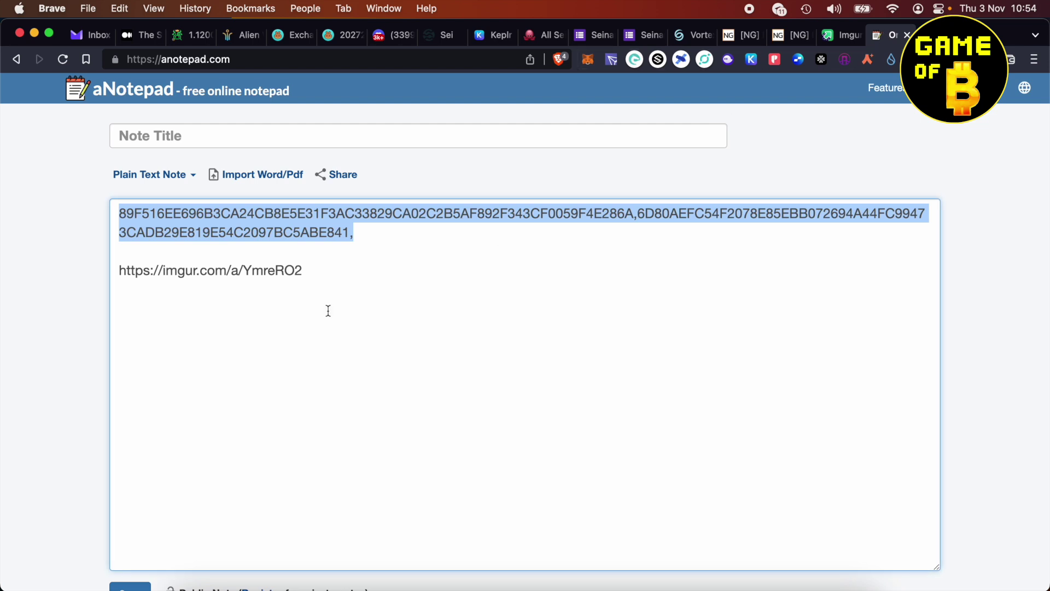
drag(306, 269, 110, 269)
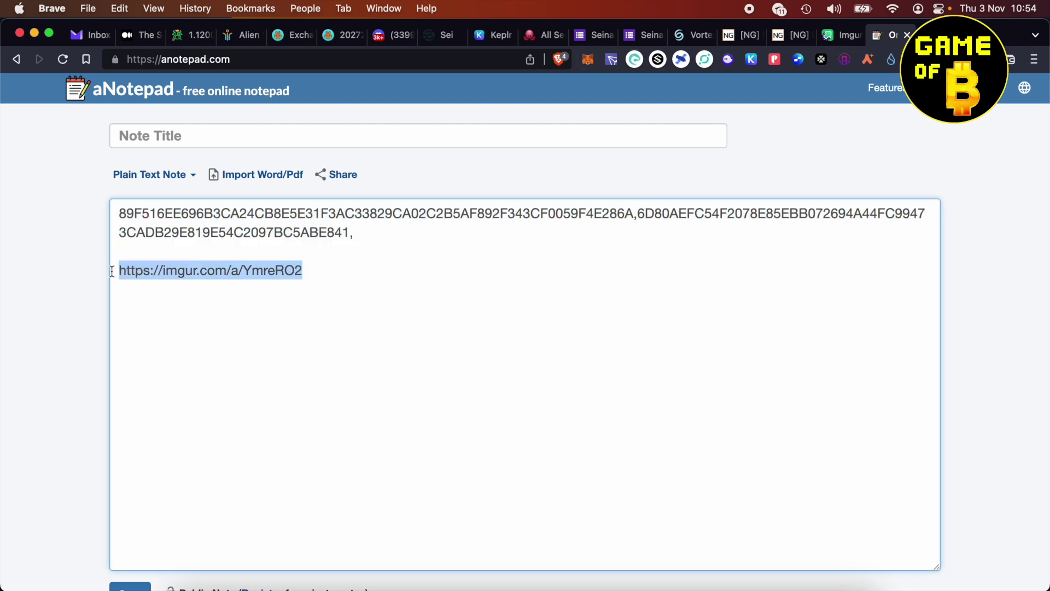
click(600, 36)
click(404, 474)
key(super+v)
click(363, 459)
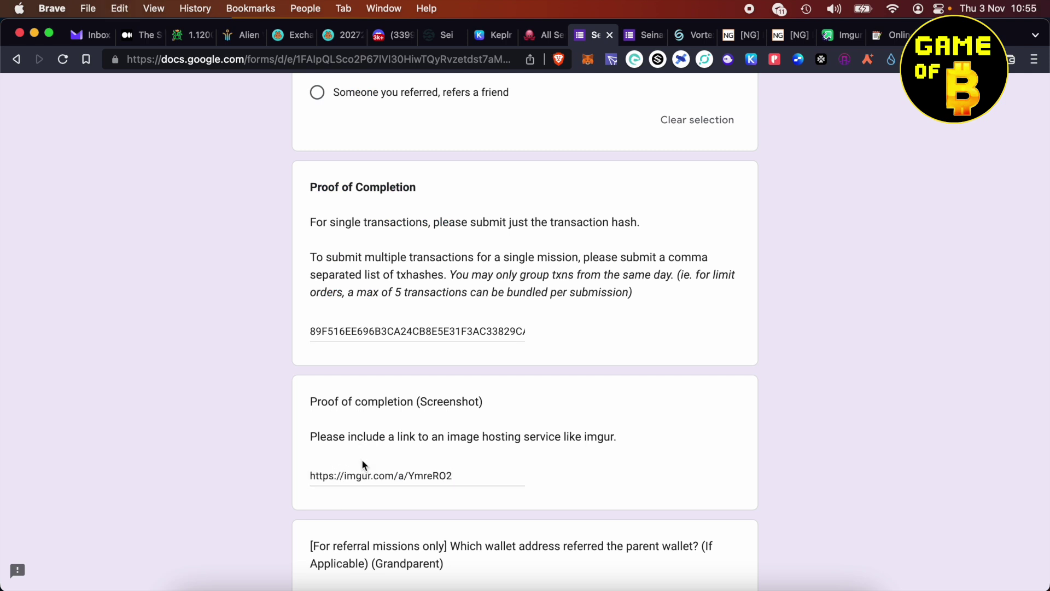
scroll(362, 458, down, 1)
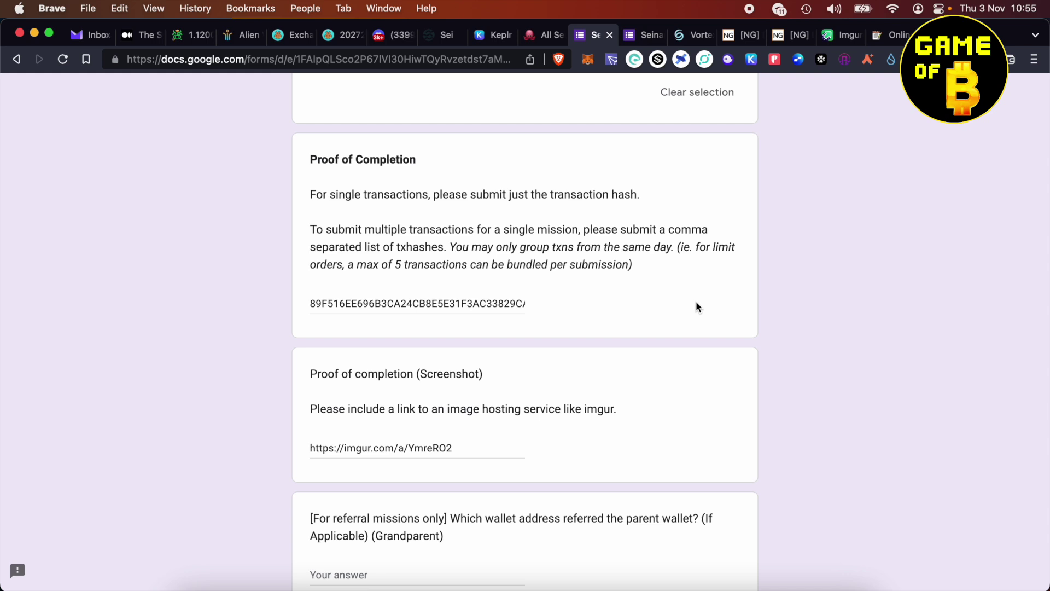
scroll(697, 305, down, 5)
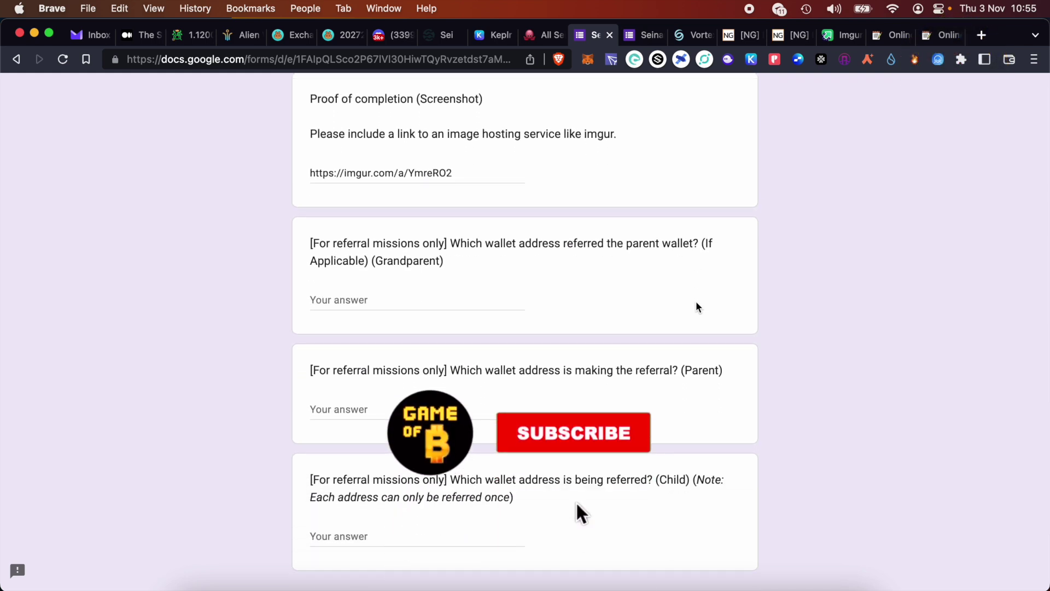
- Paste the Sei wallet address into the Parent referral question
scroll(697, 304, down, 1)
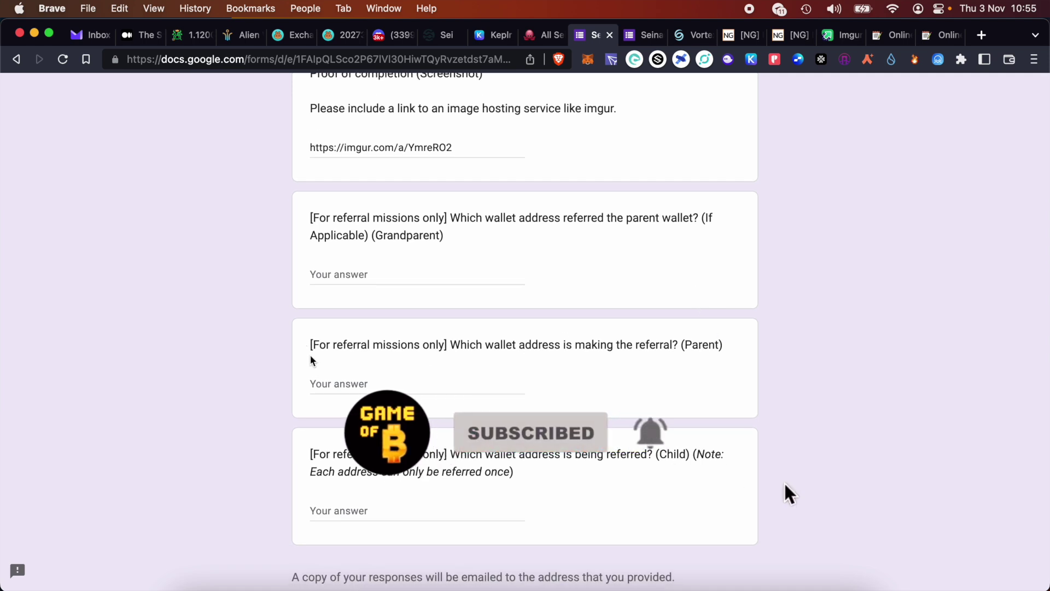
drag(728, 352, 647, 345)
click(476, 379)
key(super+v)
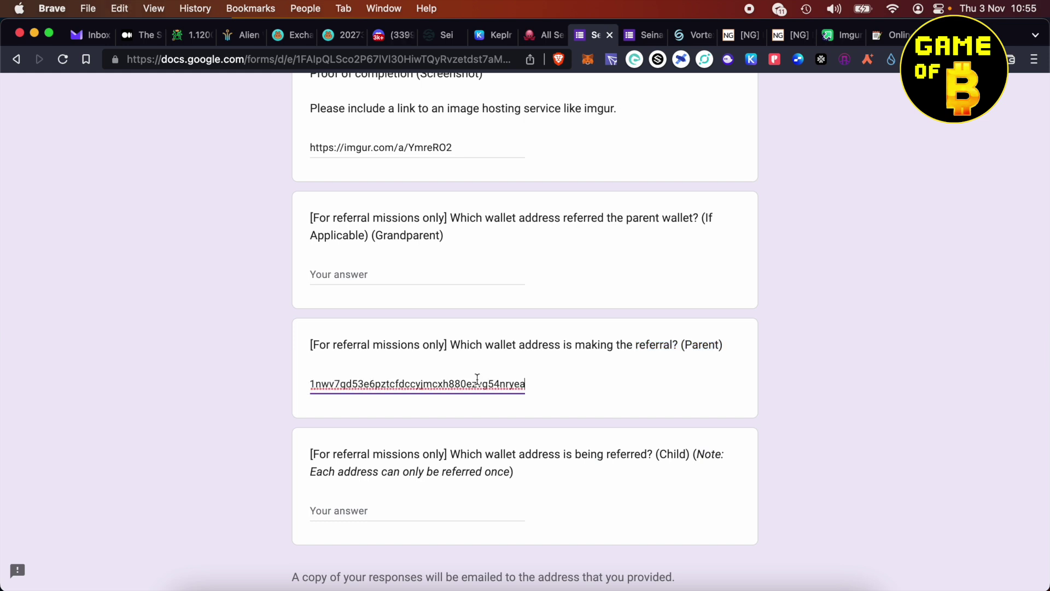
drag(517, 381, 247, 384)
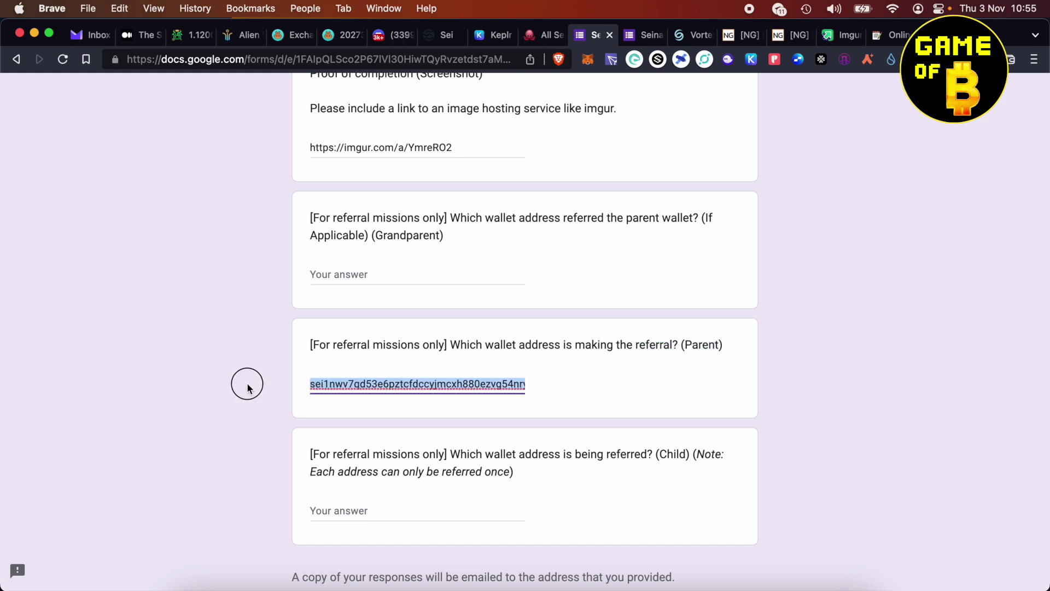
click(374, 384)
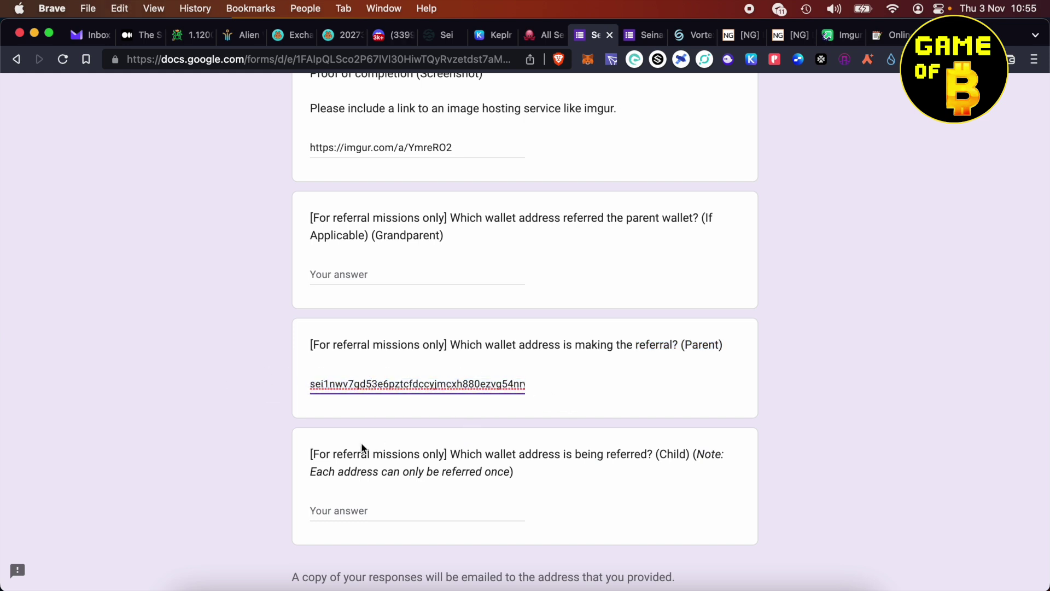
- Copy the wallet address from Keplr and paste it into the Child referral question
click(448, 516)
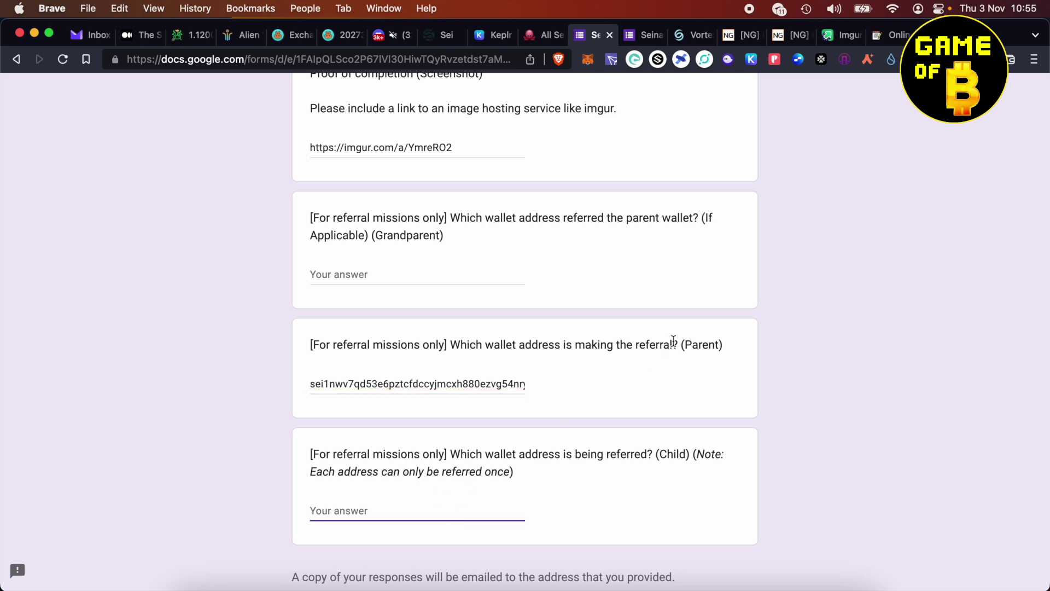
click(754, 63)
click(638, 159)
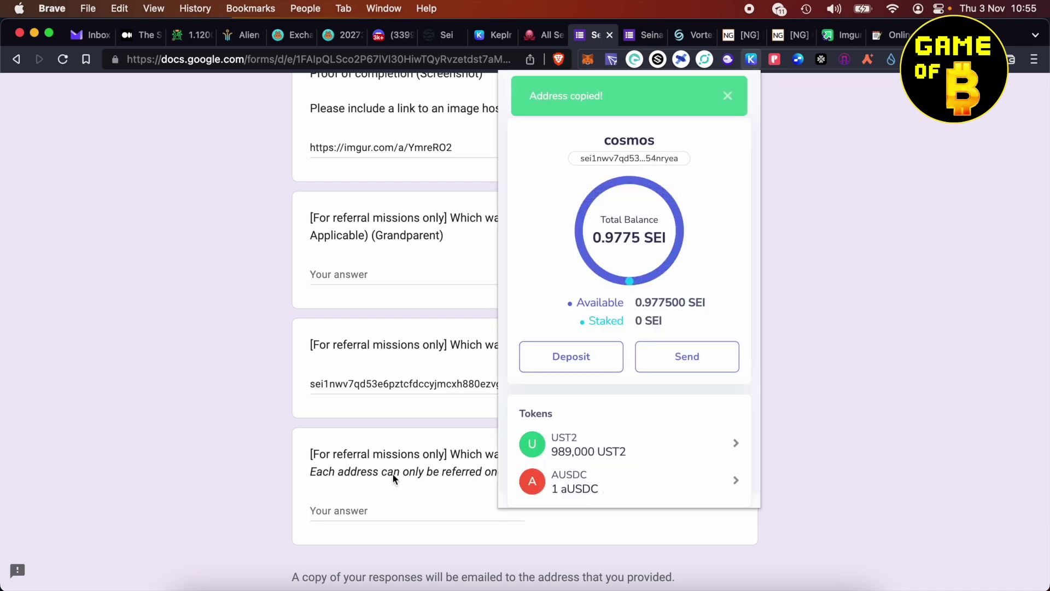
click(378, 510)
key(super+v)
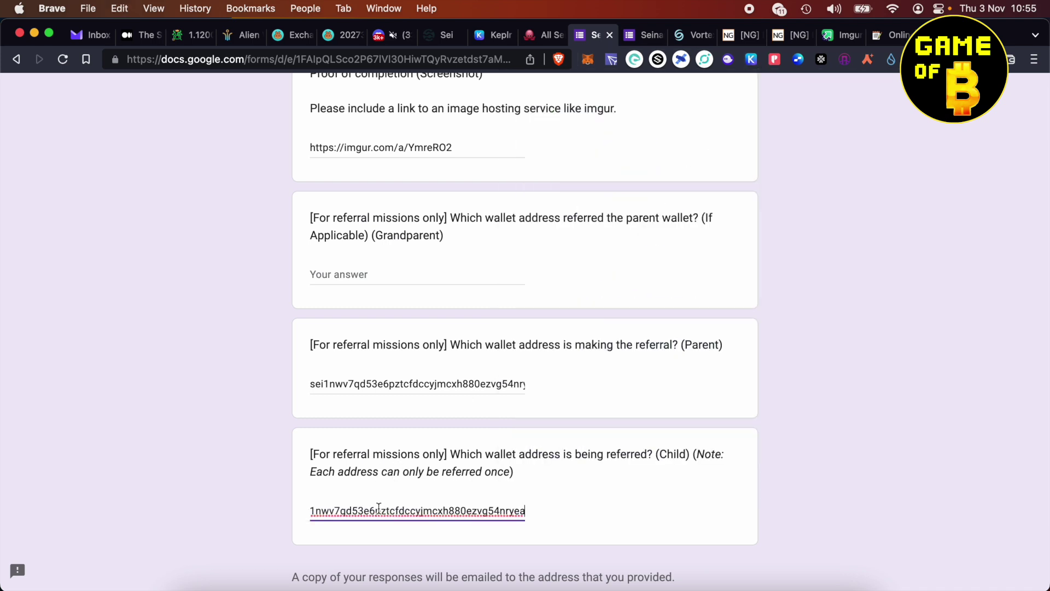
click(570, 431)
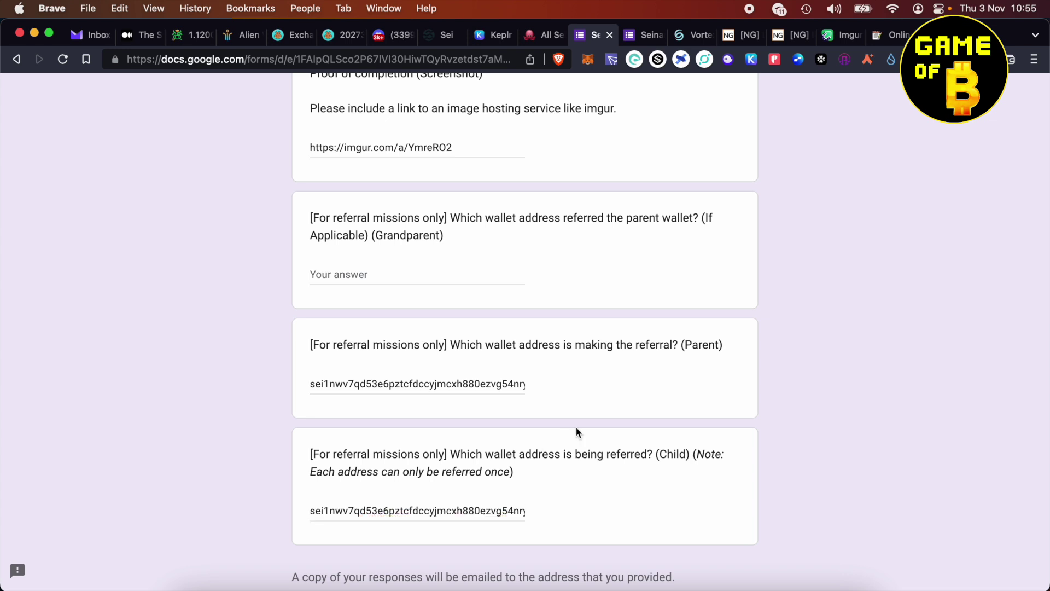
scroll(576, 431, down, 5)
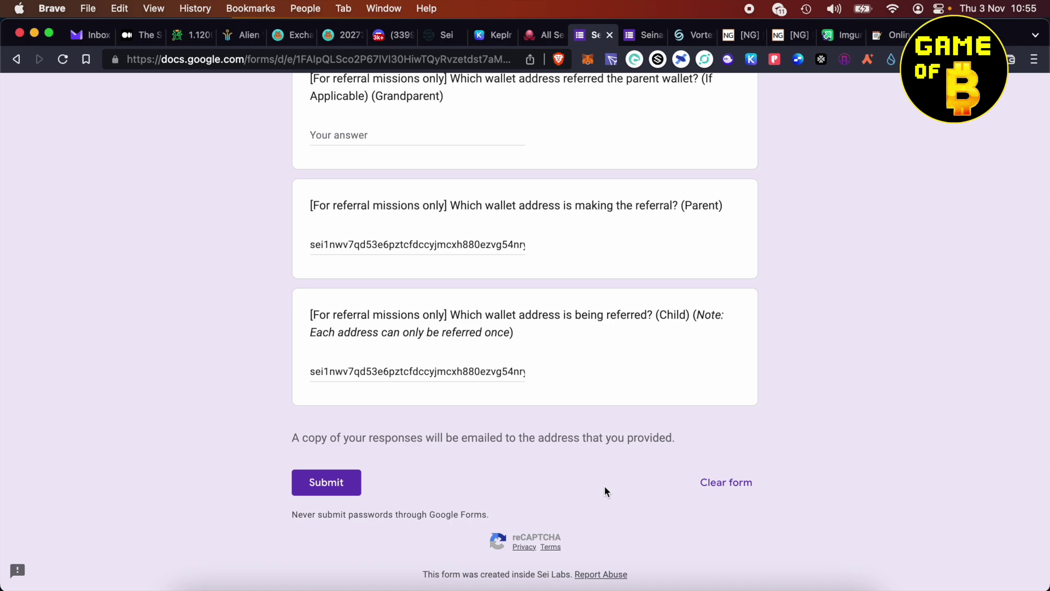
scroll(605, 486, up, 15)
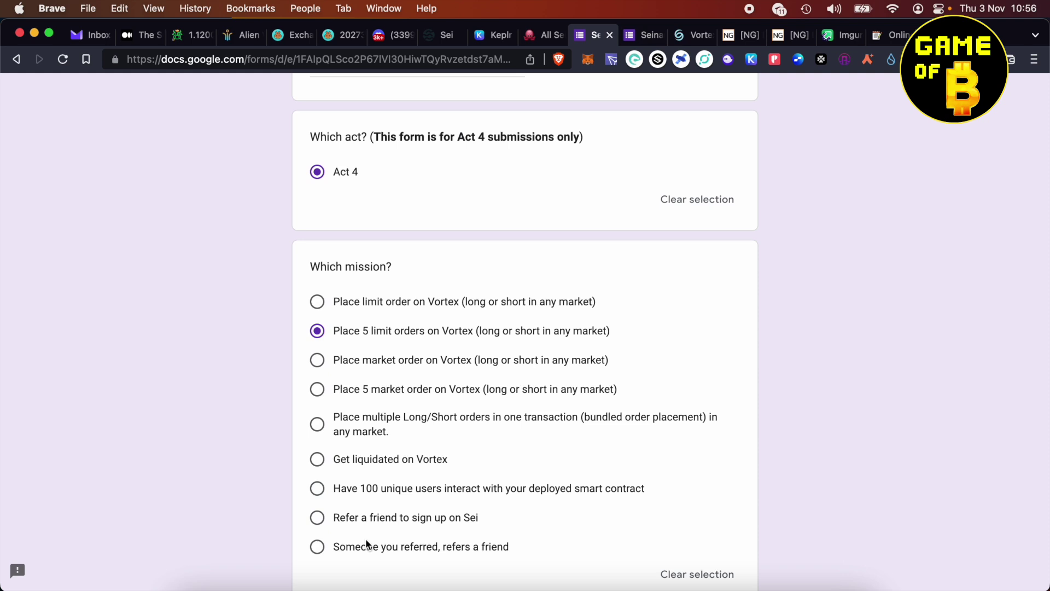
scroll(365, 538, up, 15)
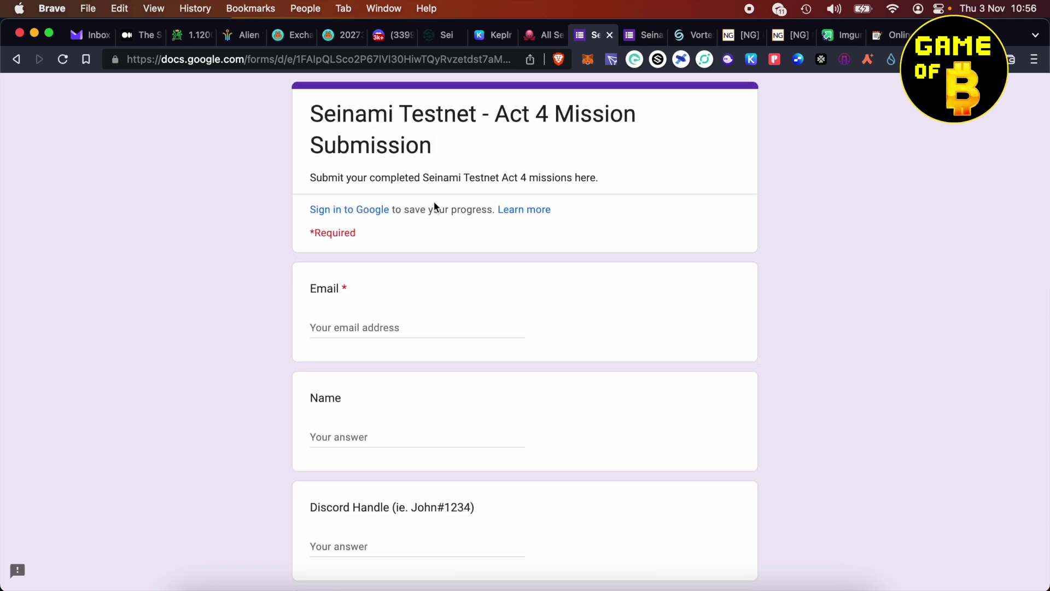